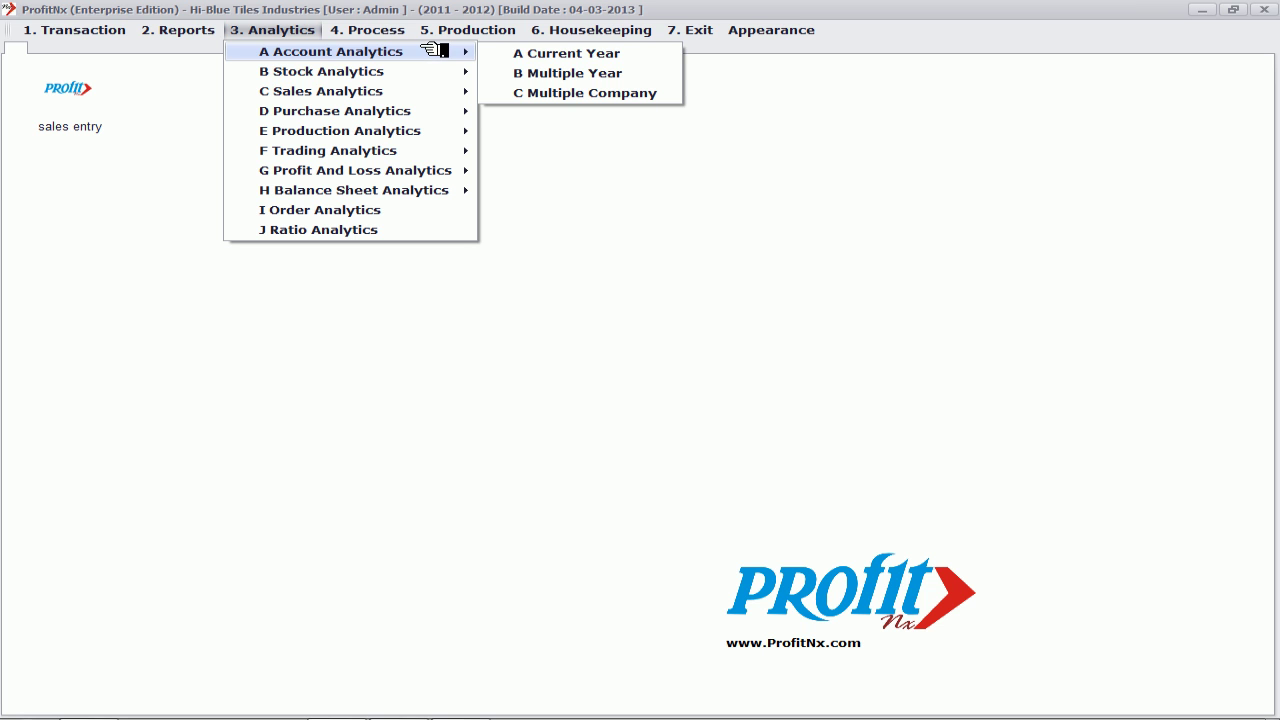
# Open the current-year account analytics report
pyautogui.moveTo(415, 90)
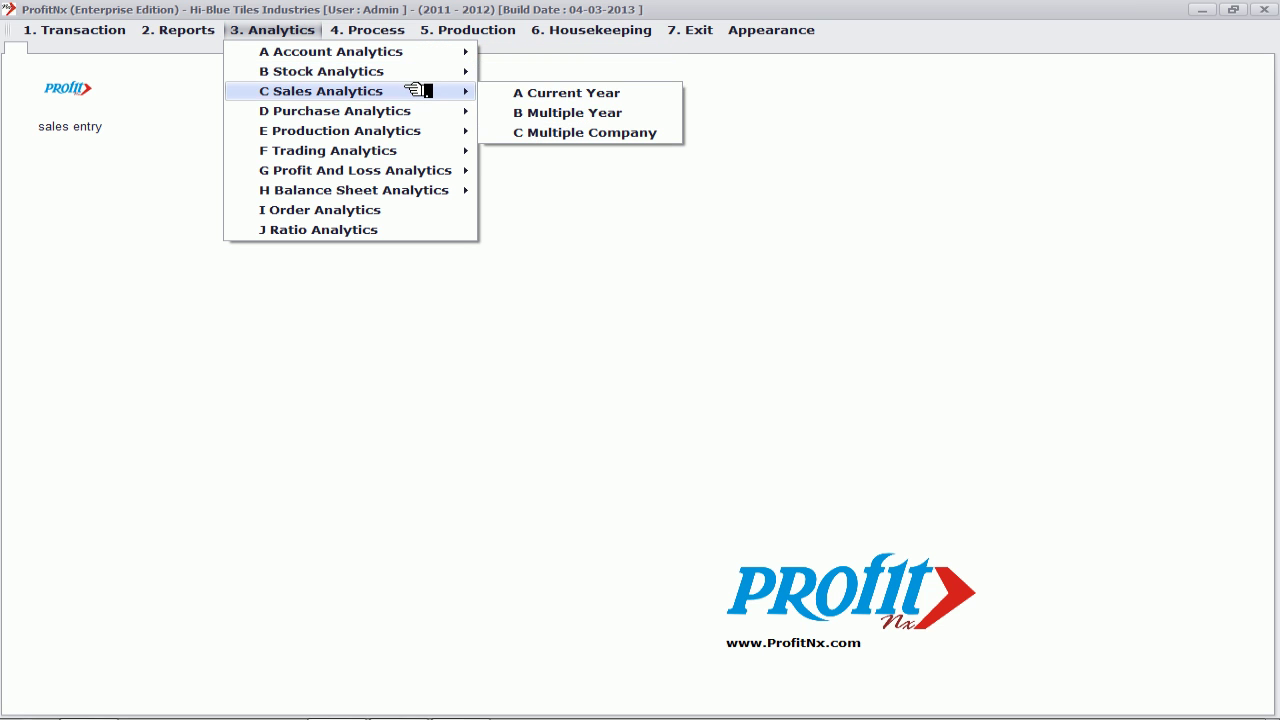
pyautogui.moveTo(415, 140)
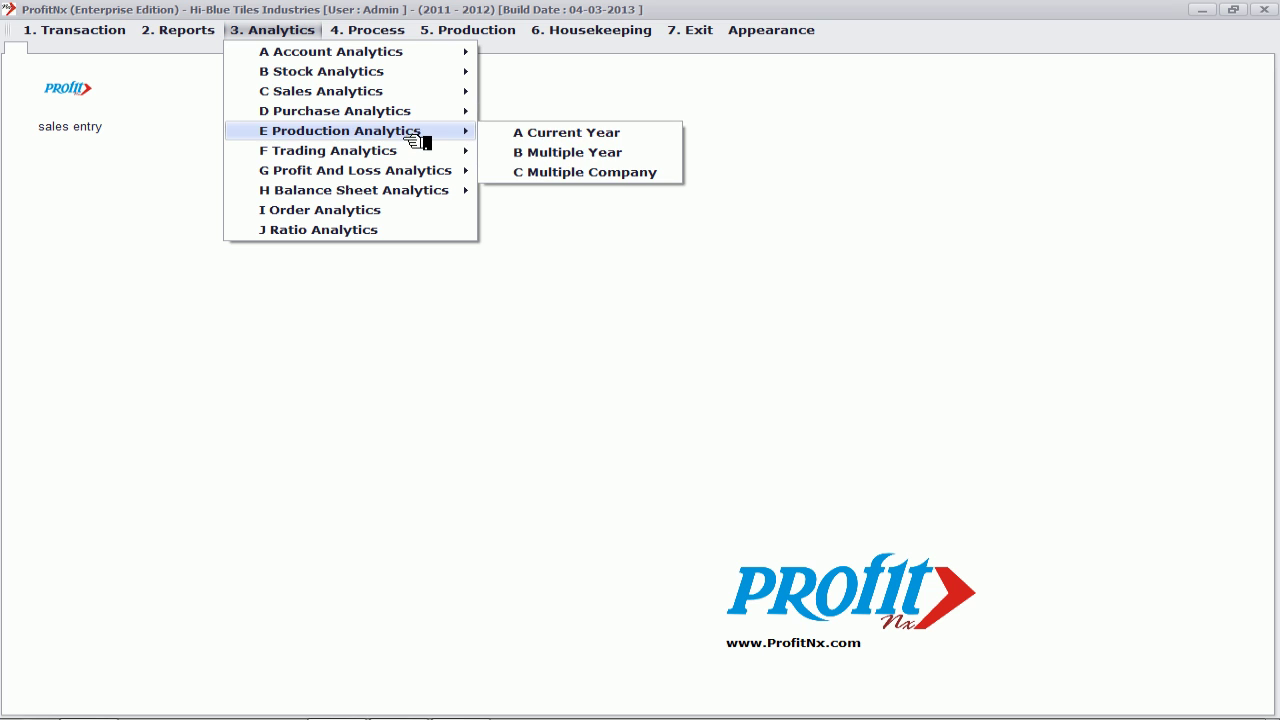
pyautogui.moveTo(410, 162)
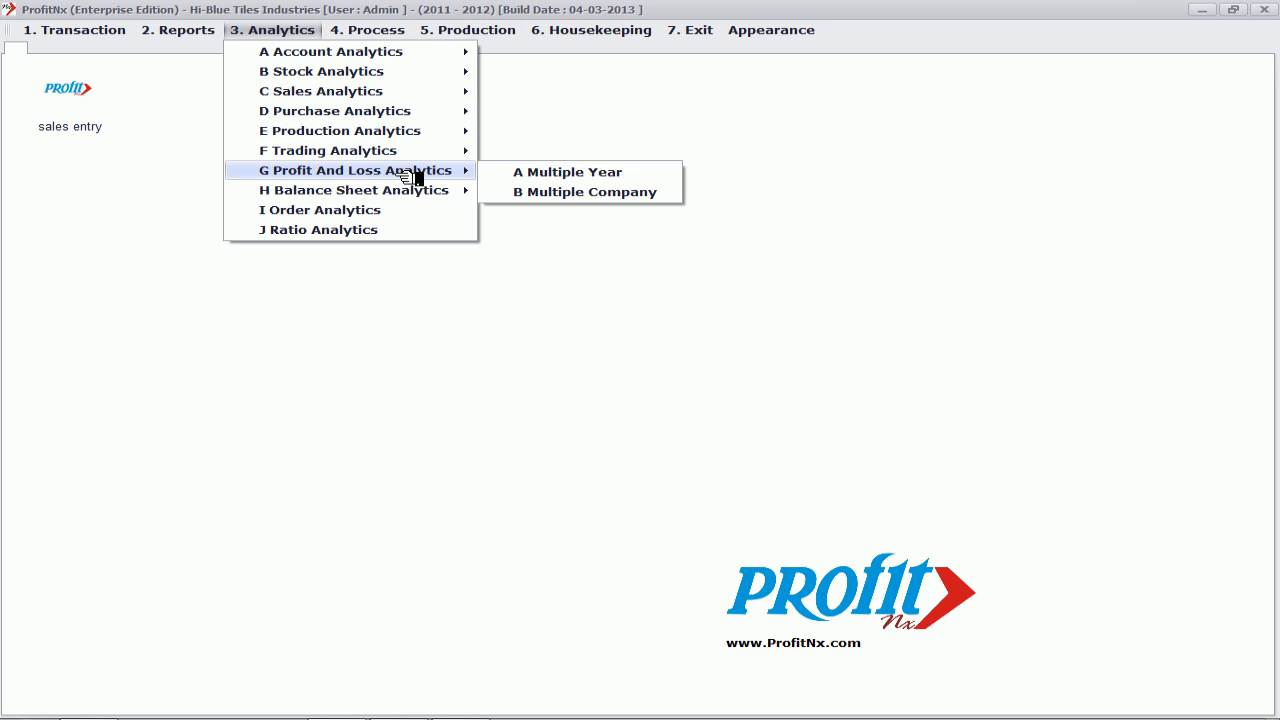
pyautogui.moveTo(410, 200)
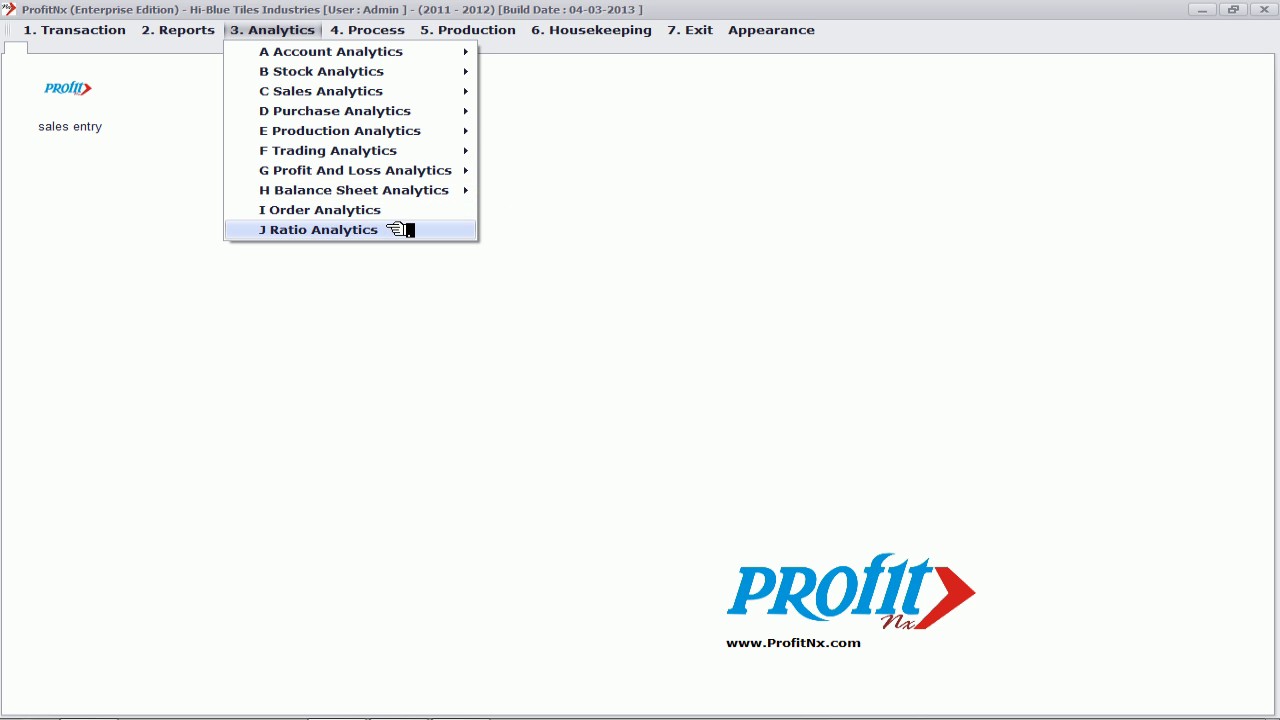
pyautogui.moveTo(390, 54)
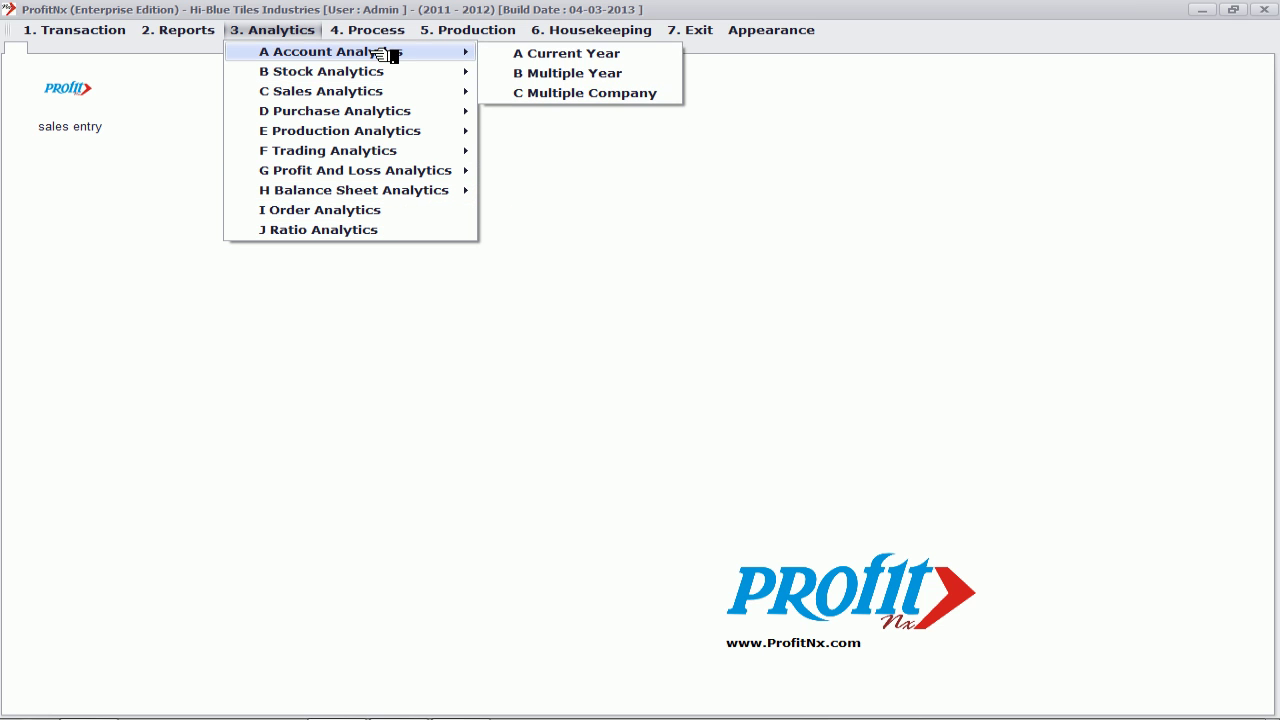
pyautogui.click(580, 55)
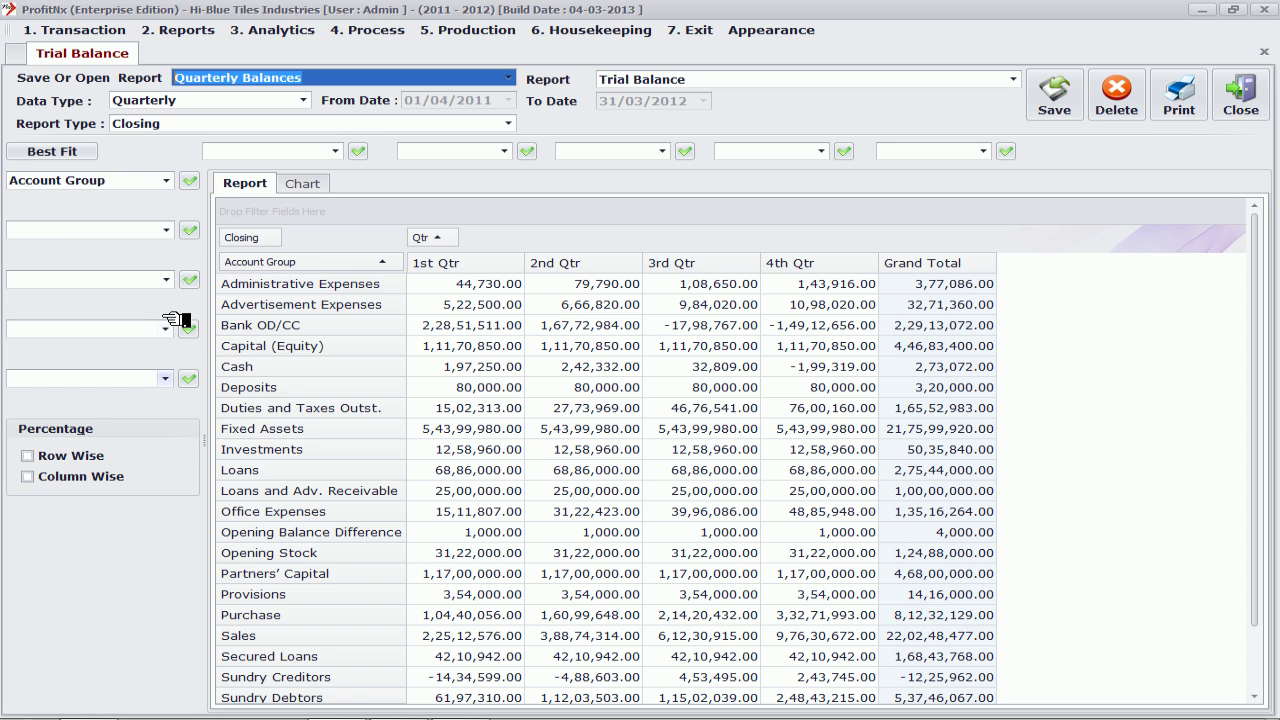
# Filter the account groups to only Administrative Expenses and Advertisement Expenses
pyautogui.click(189, 180)
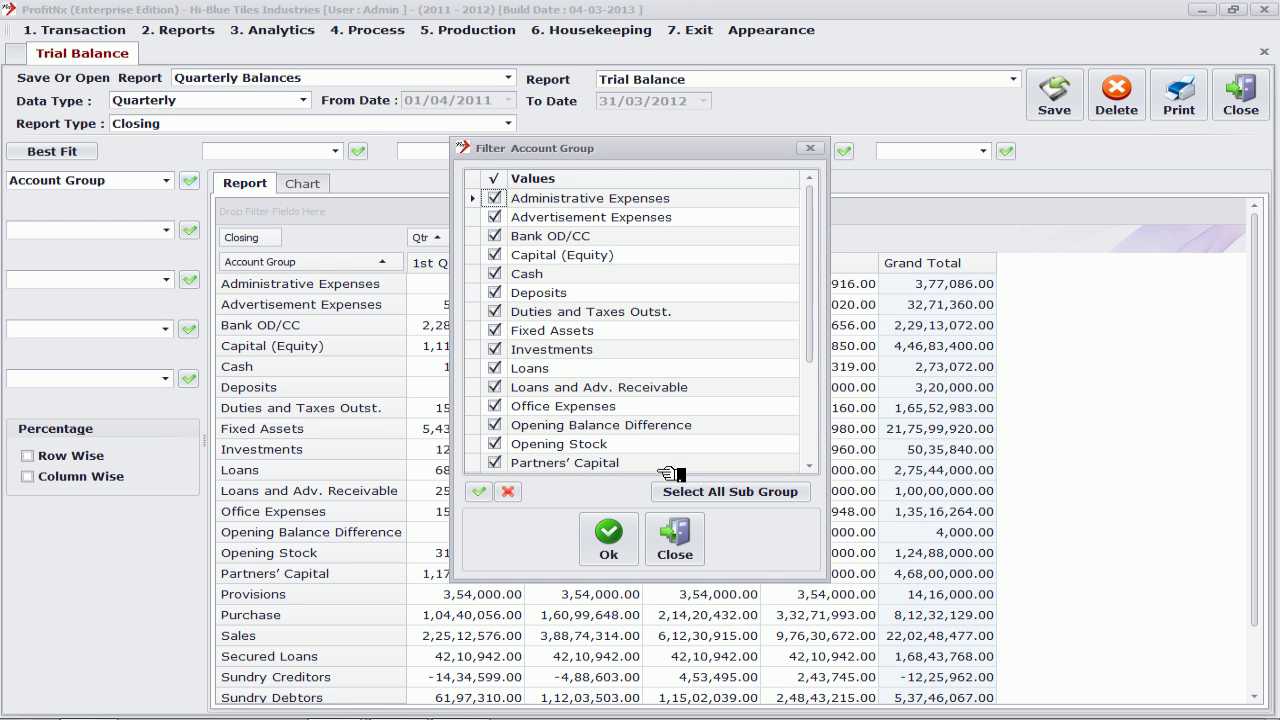
pyautogui.click(508, 491)
pyautogui.click(494, 198)
pyautogui.click(495, 217)
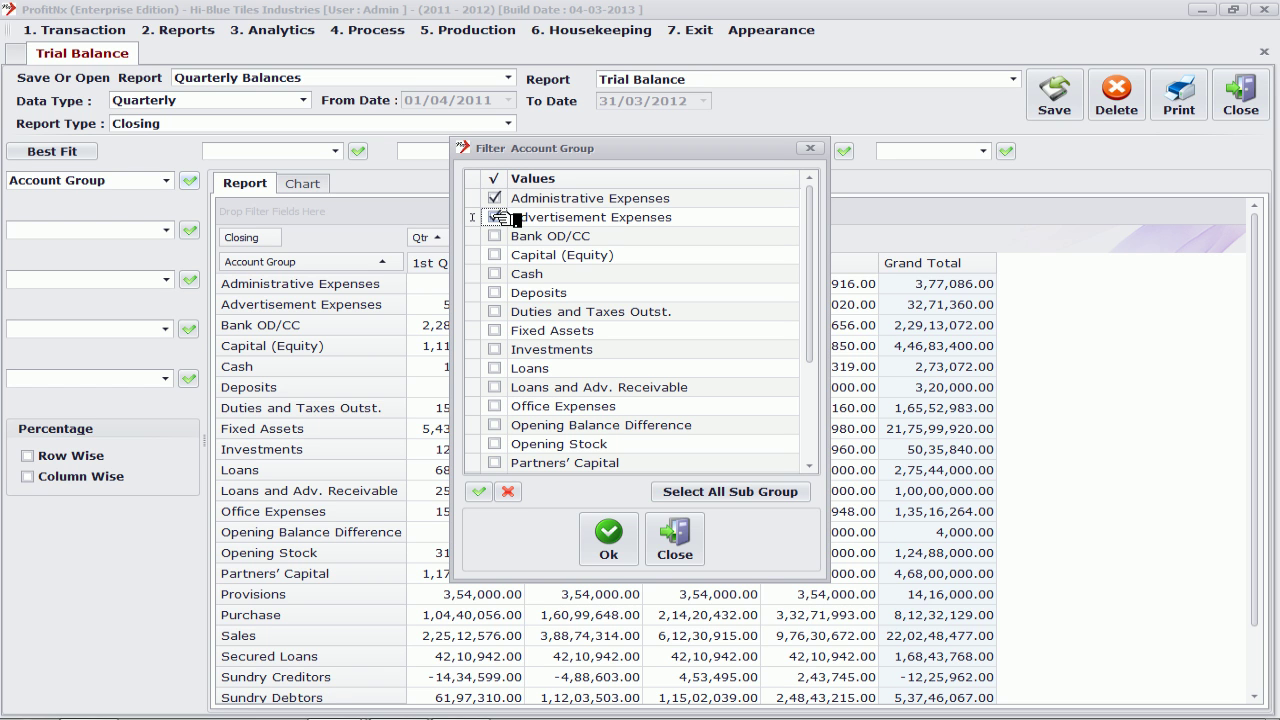
pyautogui.click(610, 538)
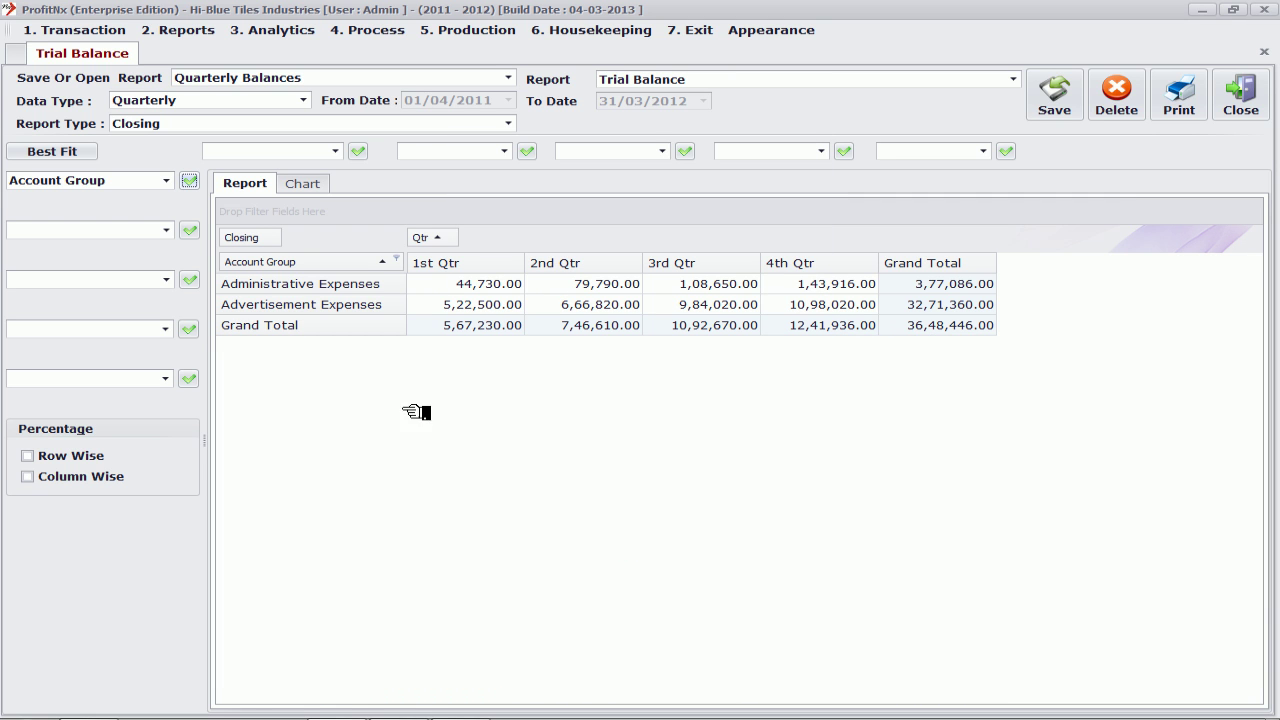
# Add Account as the second row grouping of the trial balance and set the data type to YTD Total
pyautogui.click(170, 231)
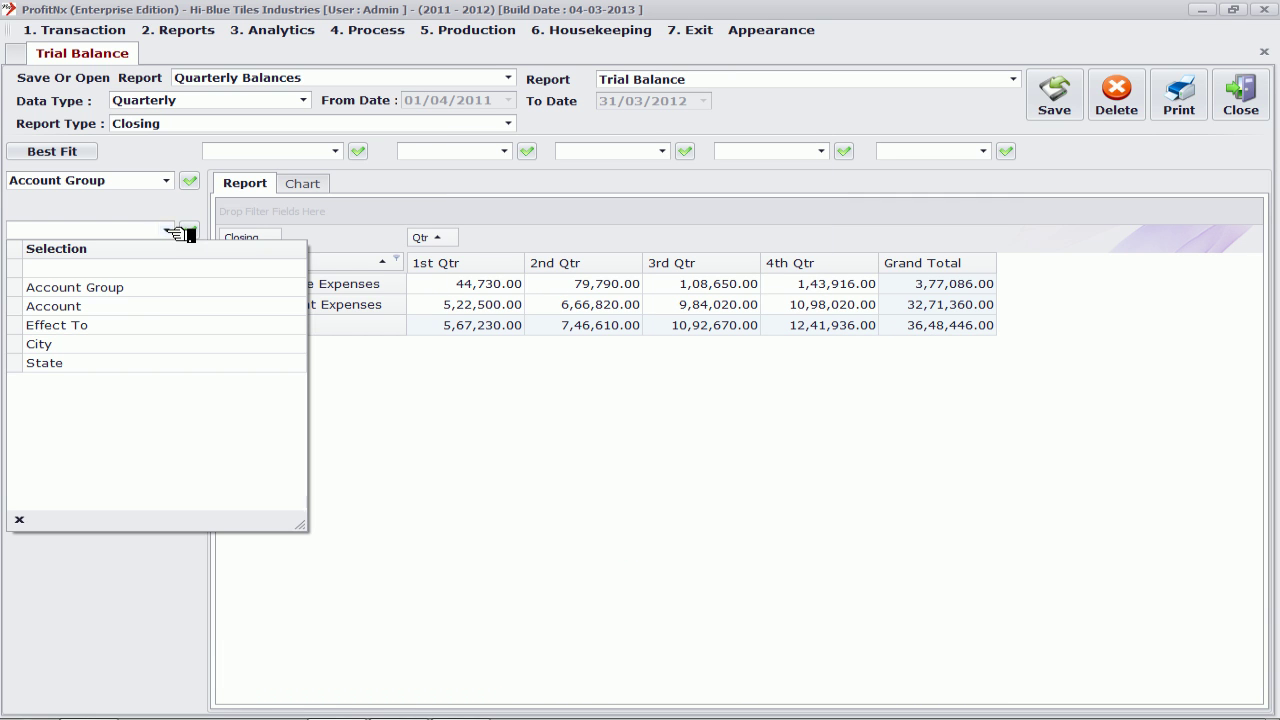
pyautogui.click(138, 307)
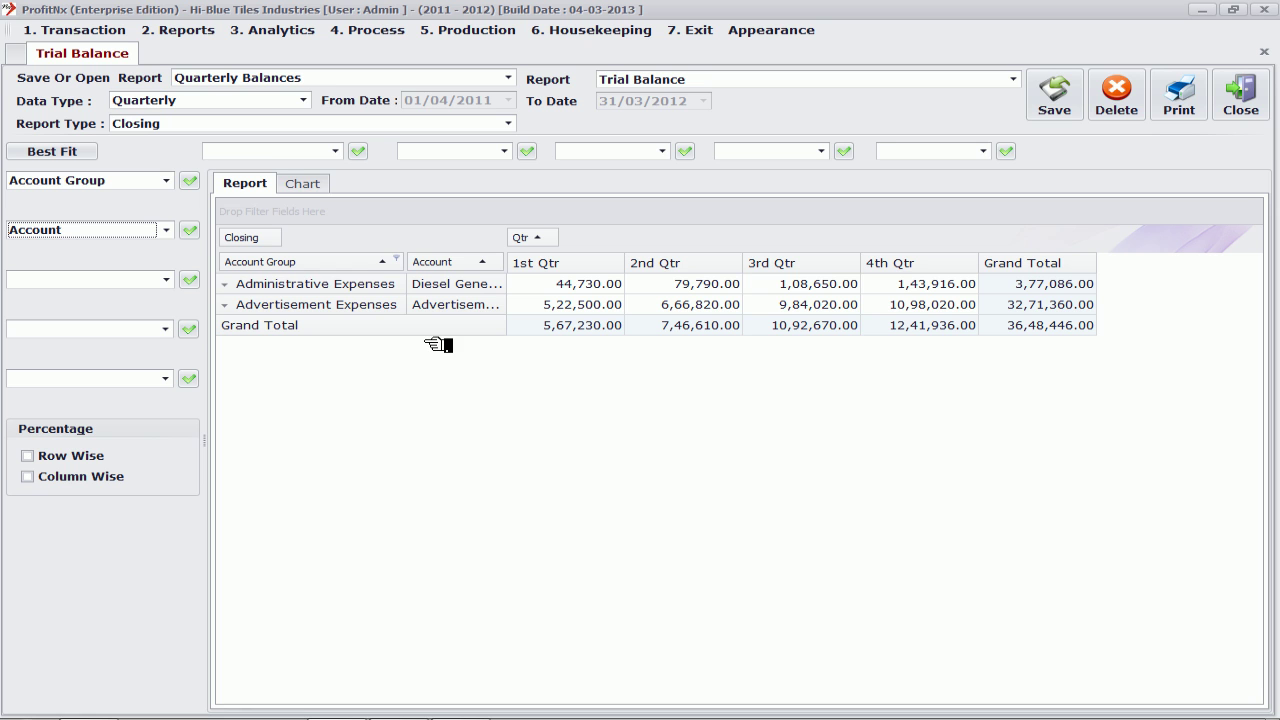
pyautogui.click(309, 100)
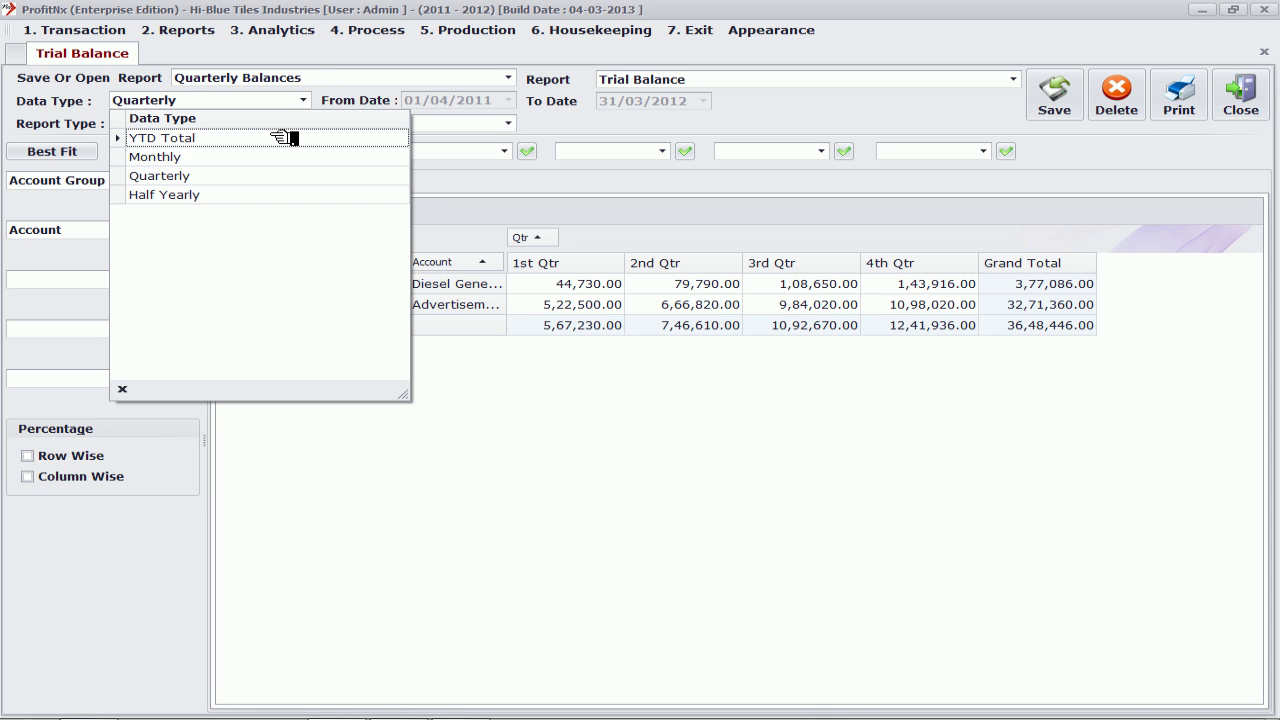
pyautogui.click(283, 138)
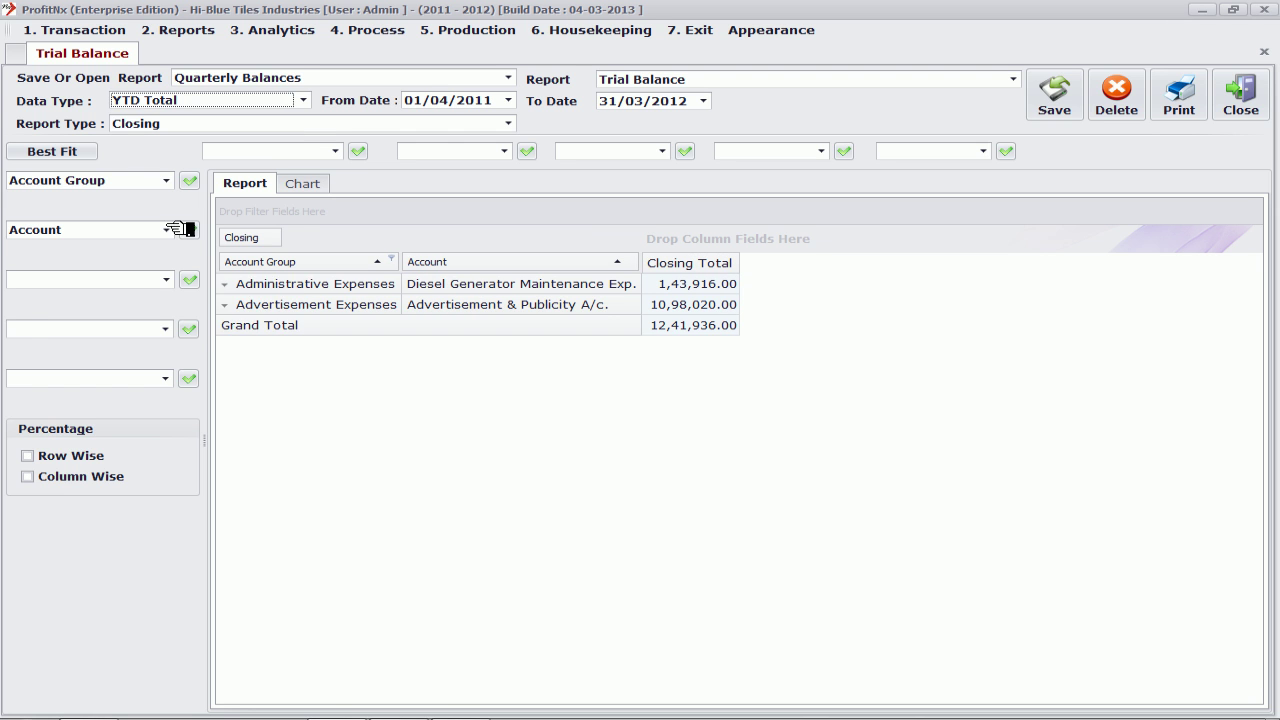
# Remove the Account row grouping and include all account groups in the filter again
pyautogui.click(176, 231)
pyautogui.click(138, 263)
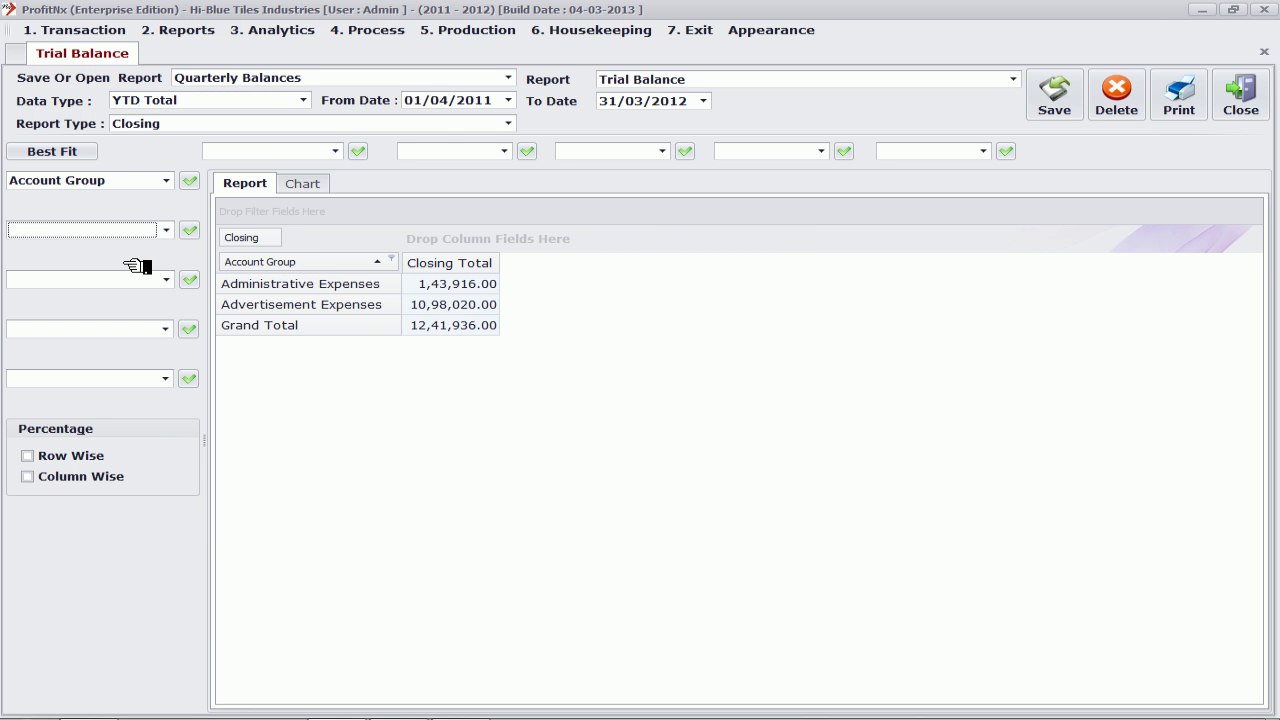
pyautogui.click(192, 181)
pyautogui.click(480, 491)
pyautogui.click(622, 541)
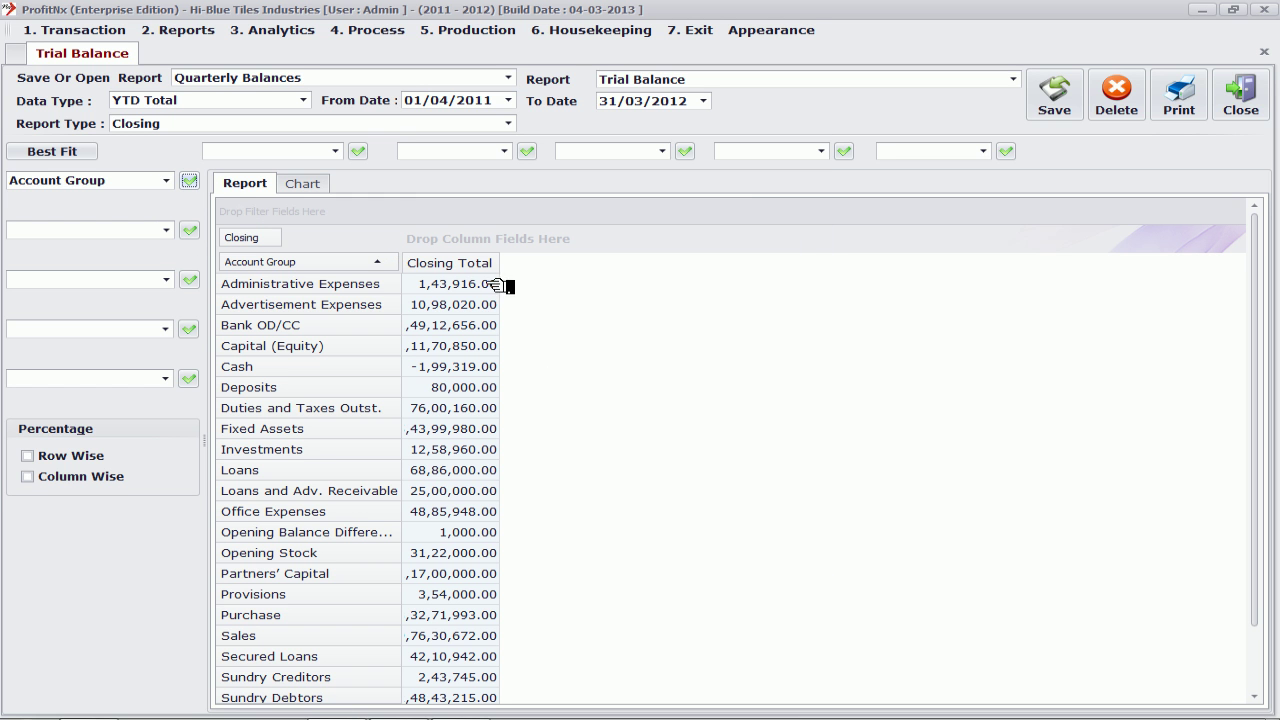
# Set the trial balance report type to Opening | Debit | Credit | Closing and best-fit the column widths
pyautogui.click(82, 152)
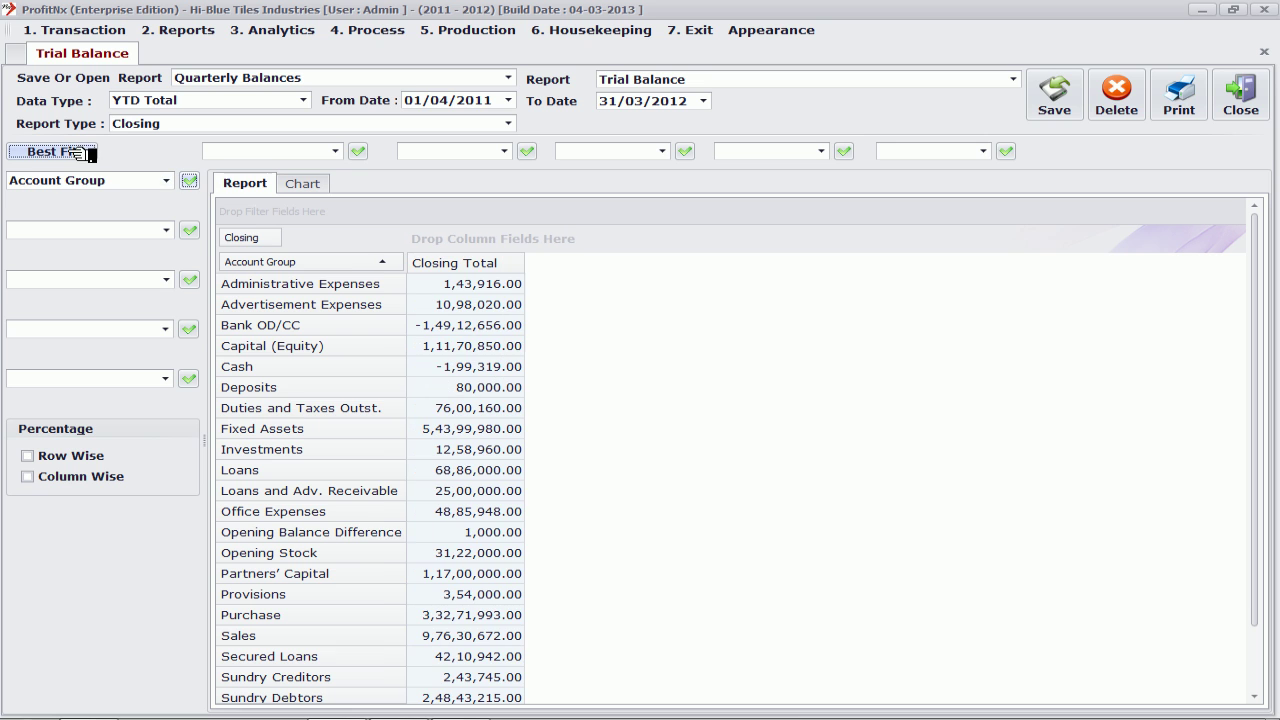
pyautogui.click(296, 127)
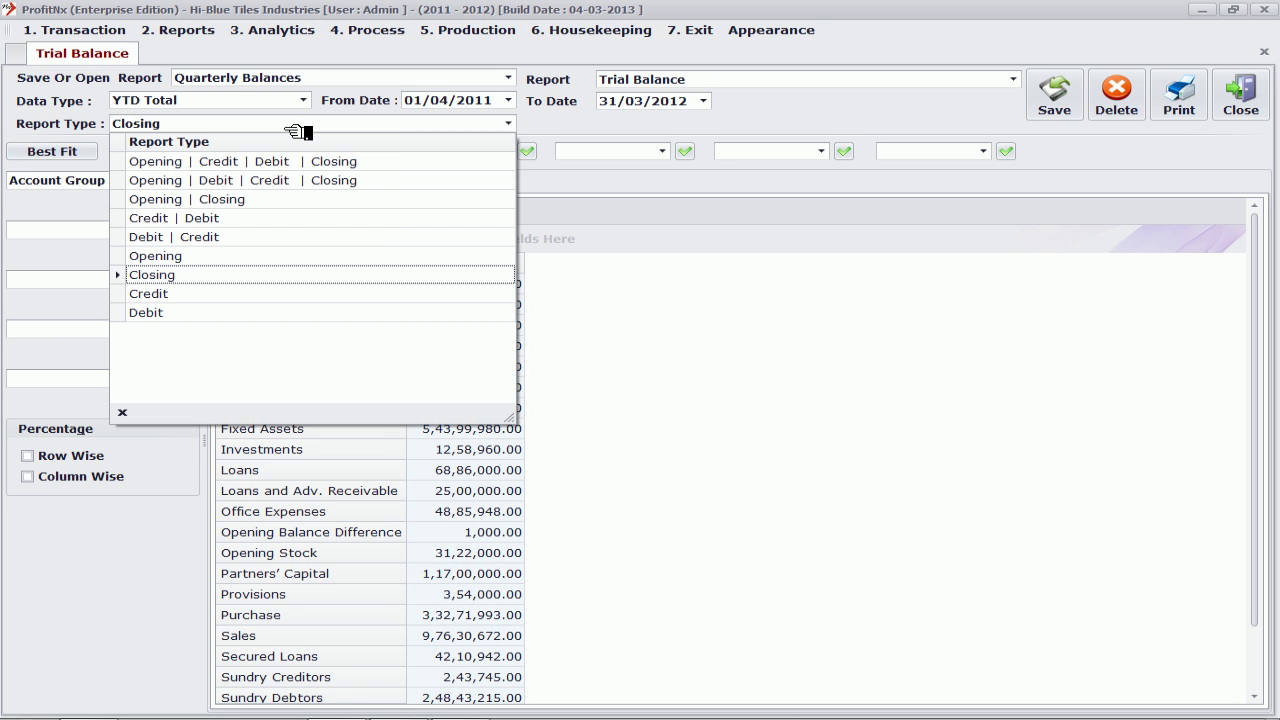
pyautogui.click(270, 180)
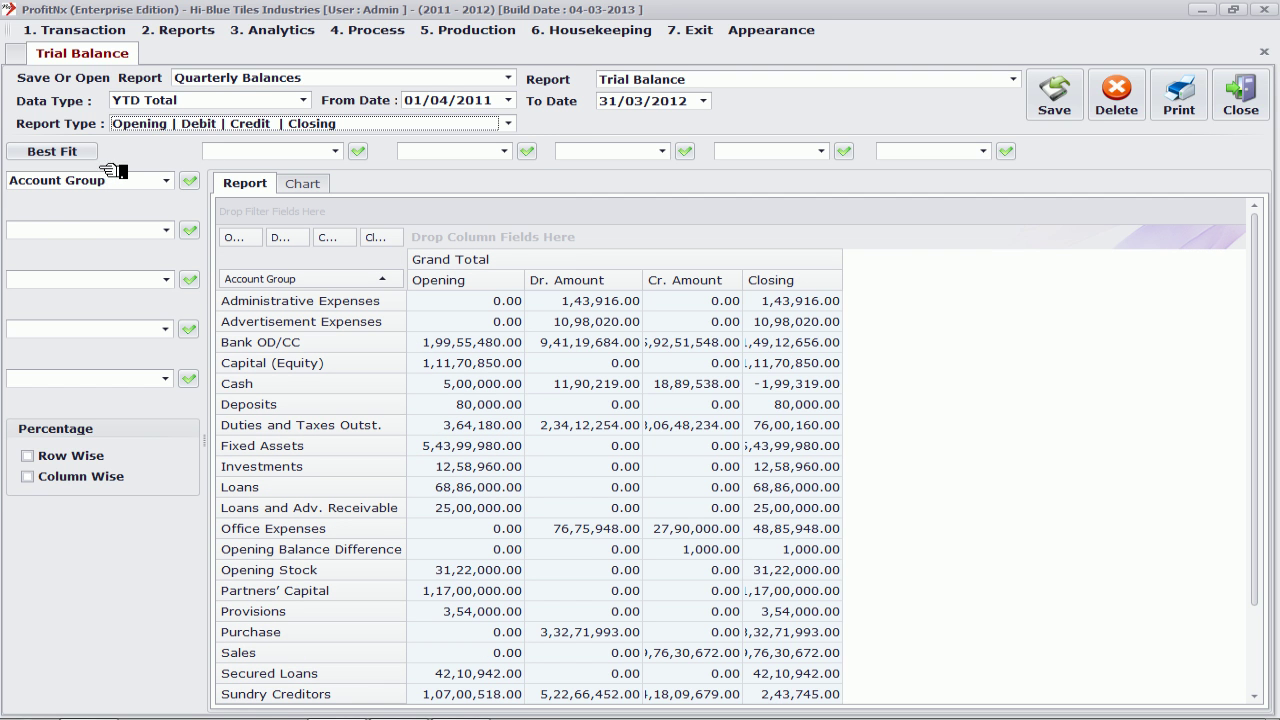
pyautogui.click(75, 151)
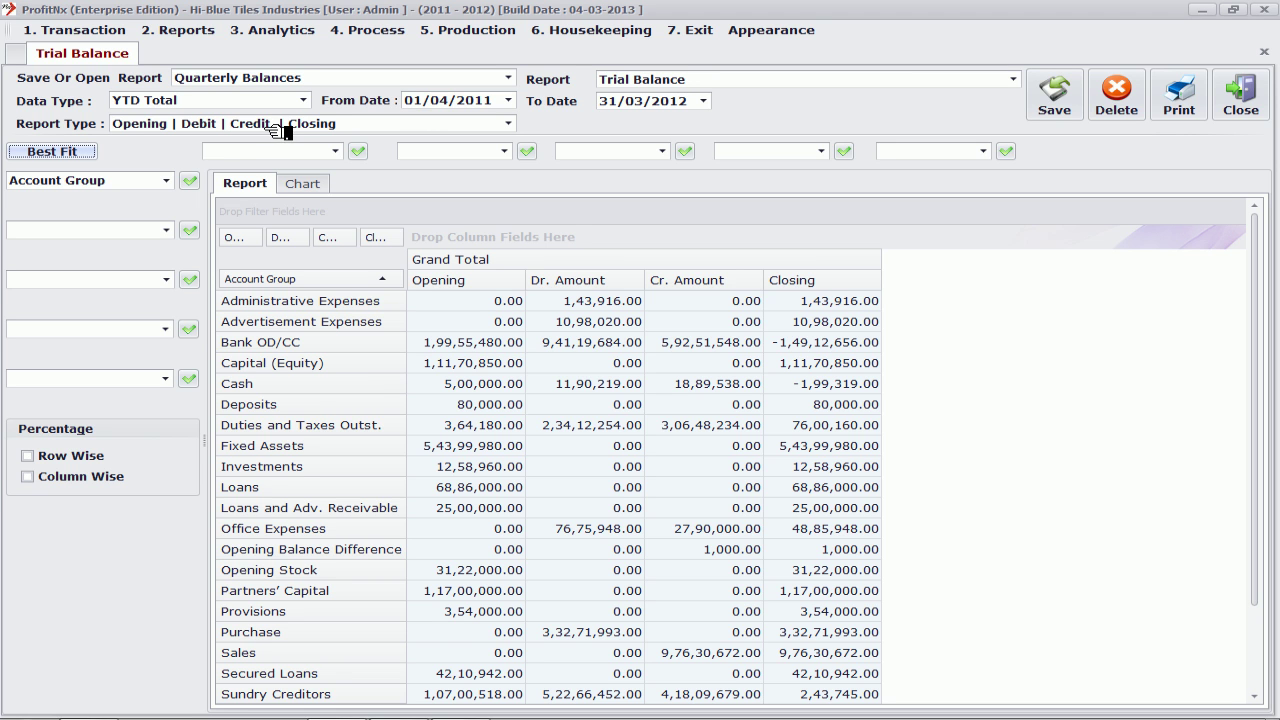
# Display the Direct Income and Expenditure Accounts report and switch it to Liabilities and Assets Accounts
pyautogui.click(1013, 79)
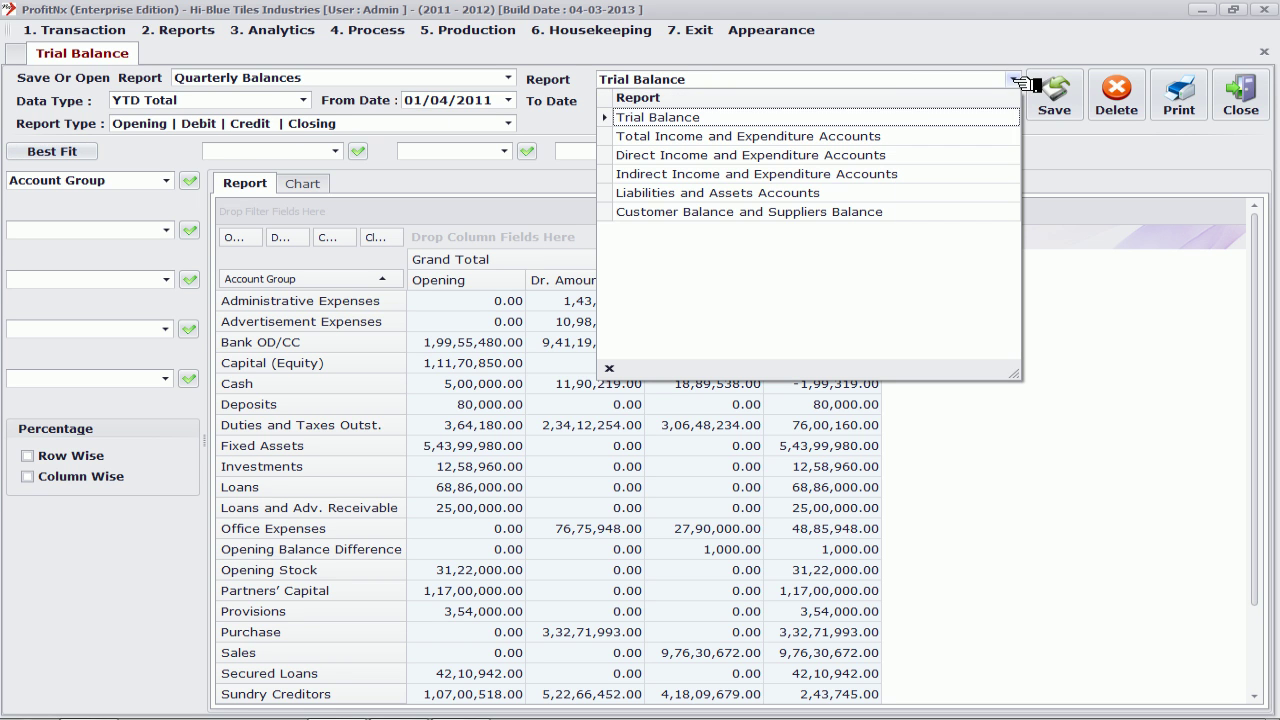
pyautogui.click(908, 155)
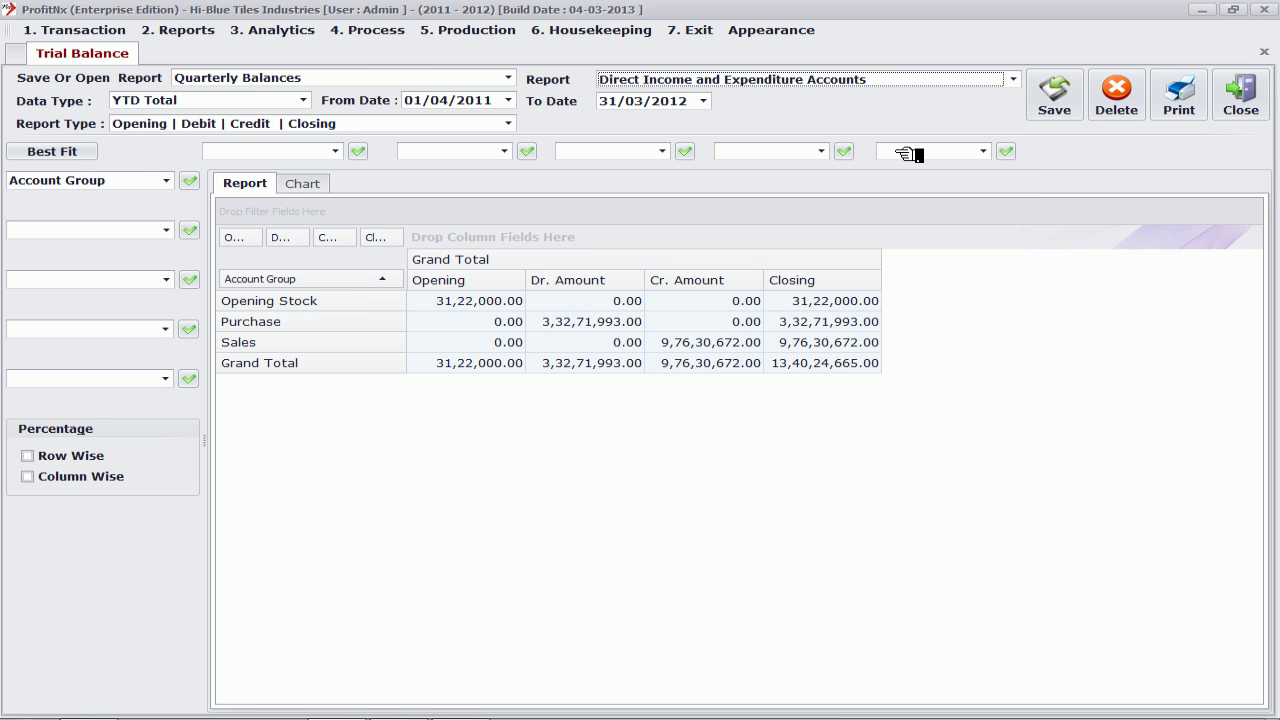
pyautogui.click(1013, 79)
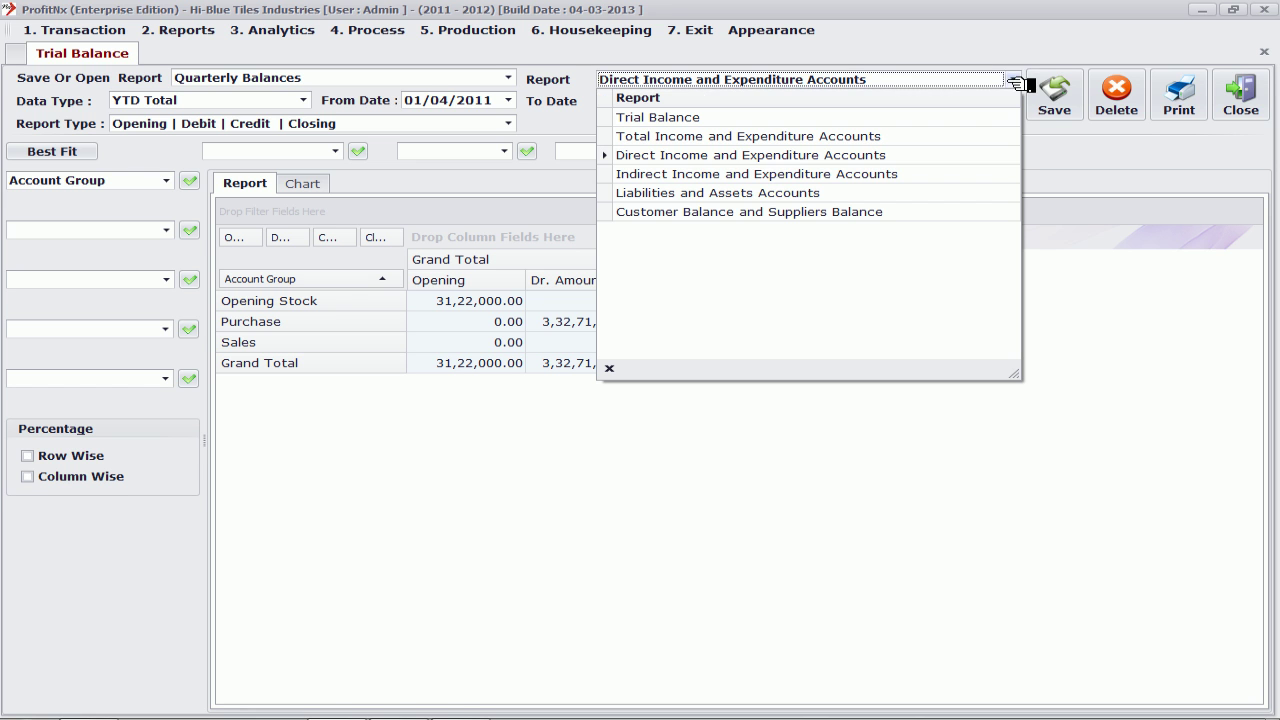
pyautogui.click(872, 192)
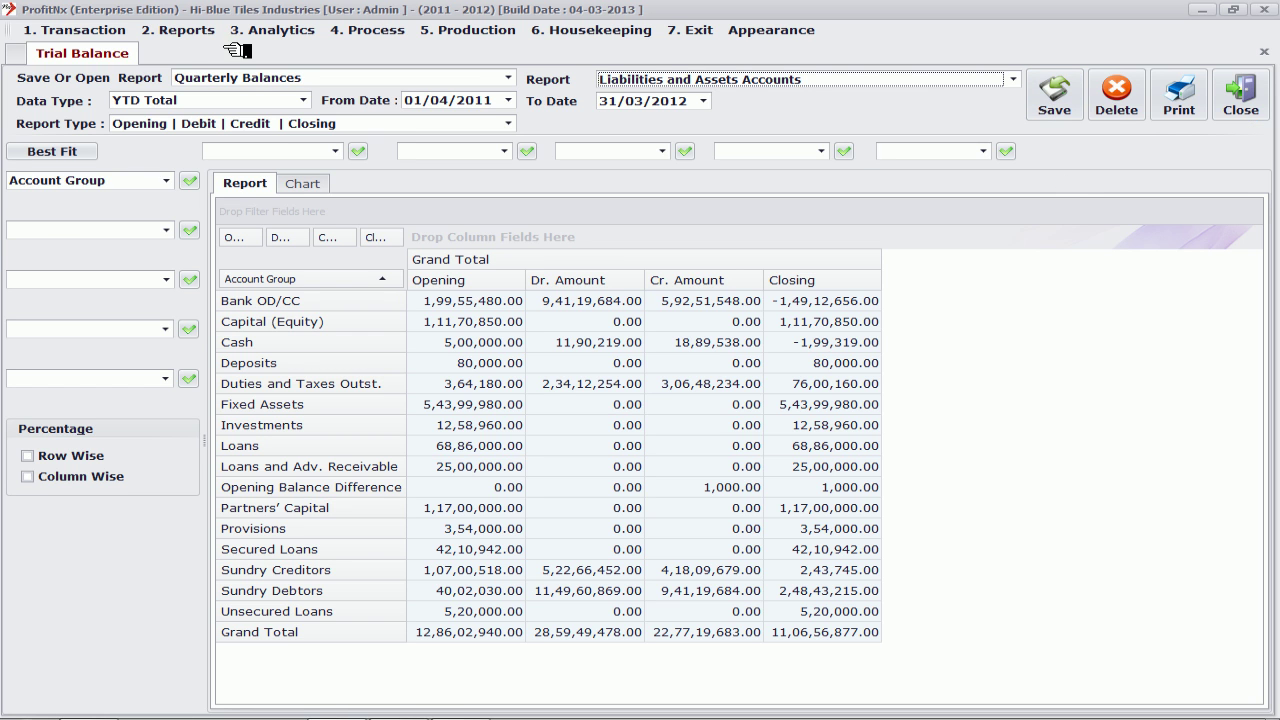
# Open the current-year stock analytics report
pyautogui.click(285, 31)
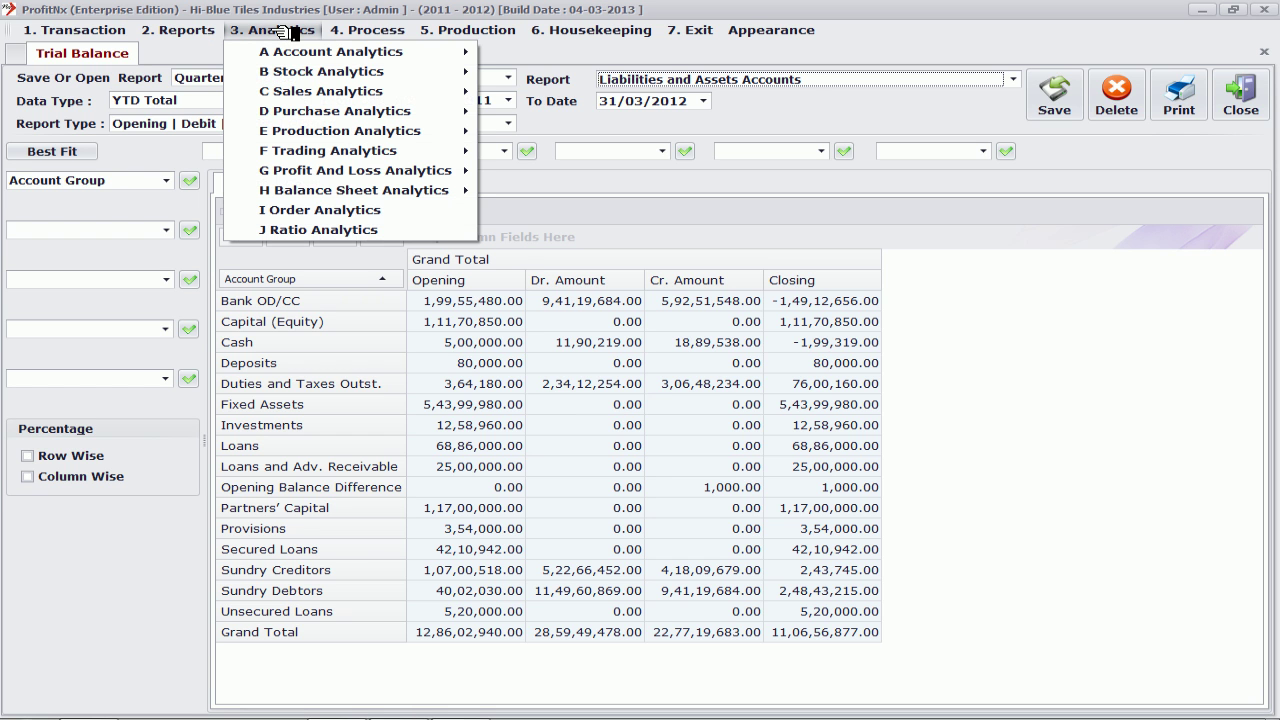
pyautogui.moveTo(290, 76)
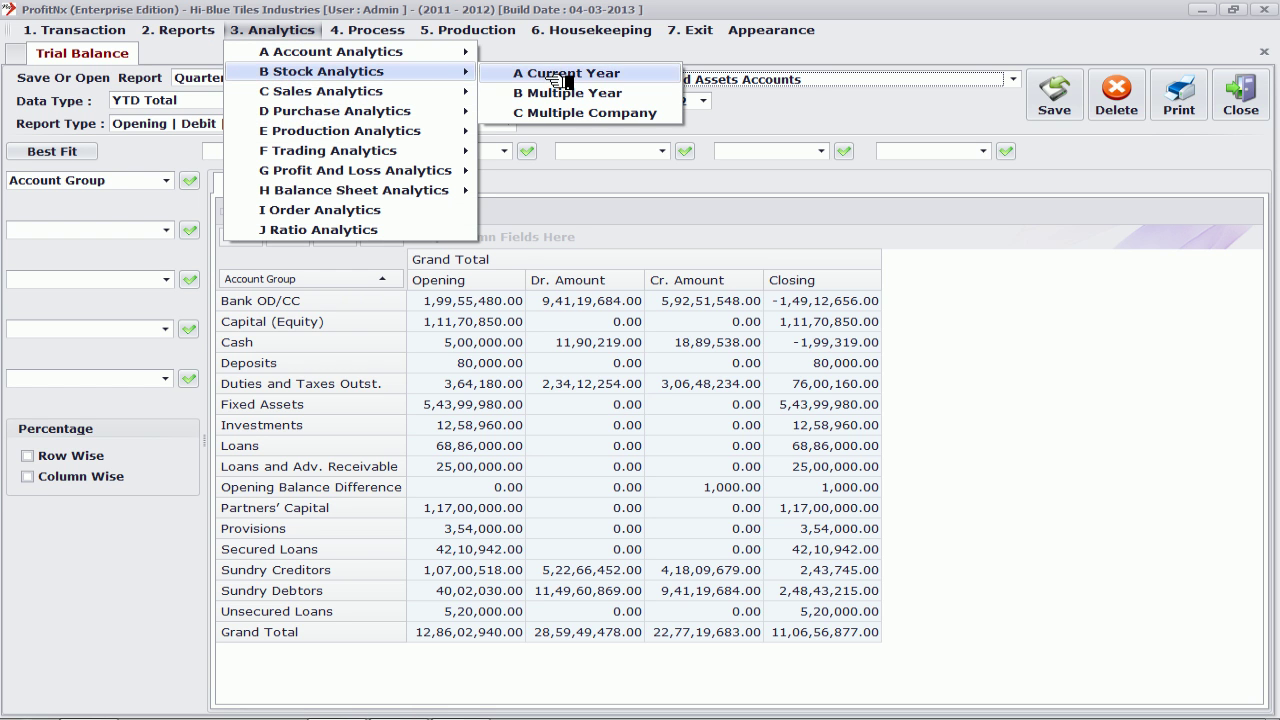
pyautogui.click(556, 79)
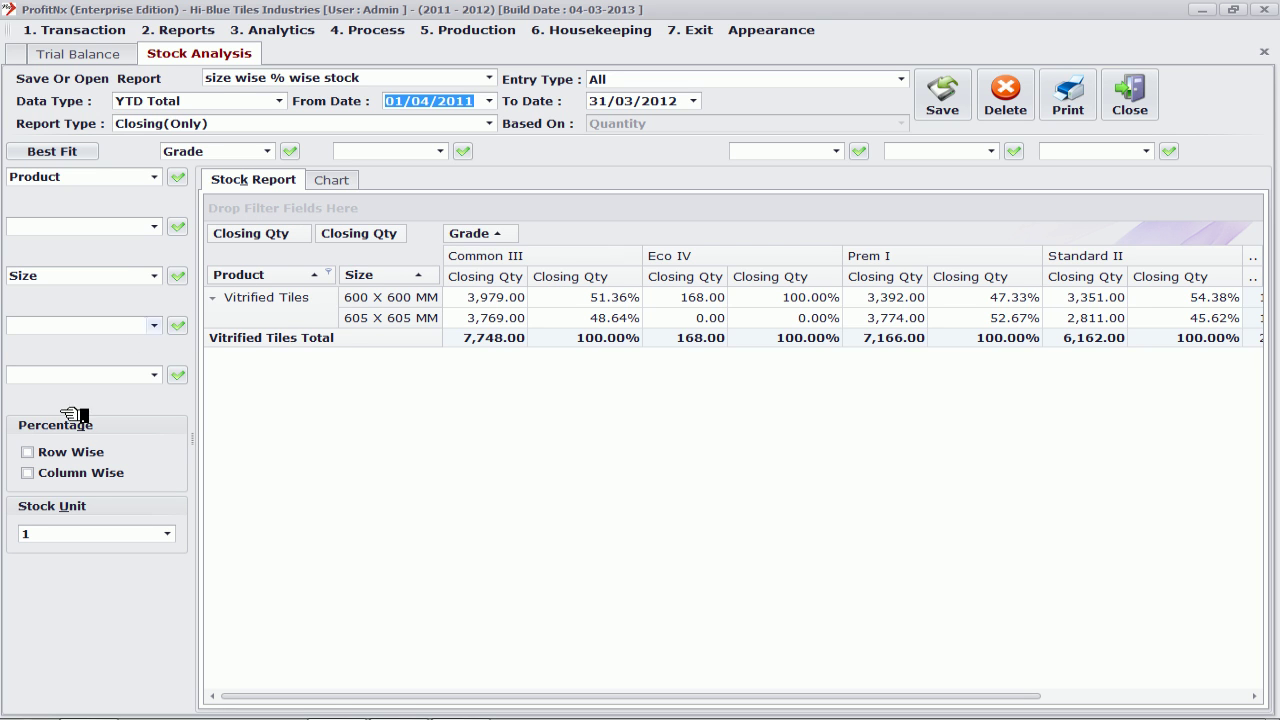
# Set Grade as the second and Category as the fourth row grouping, with report type Opening | Receipt | Issue | Closing
pyautogui.click(154, 227)
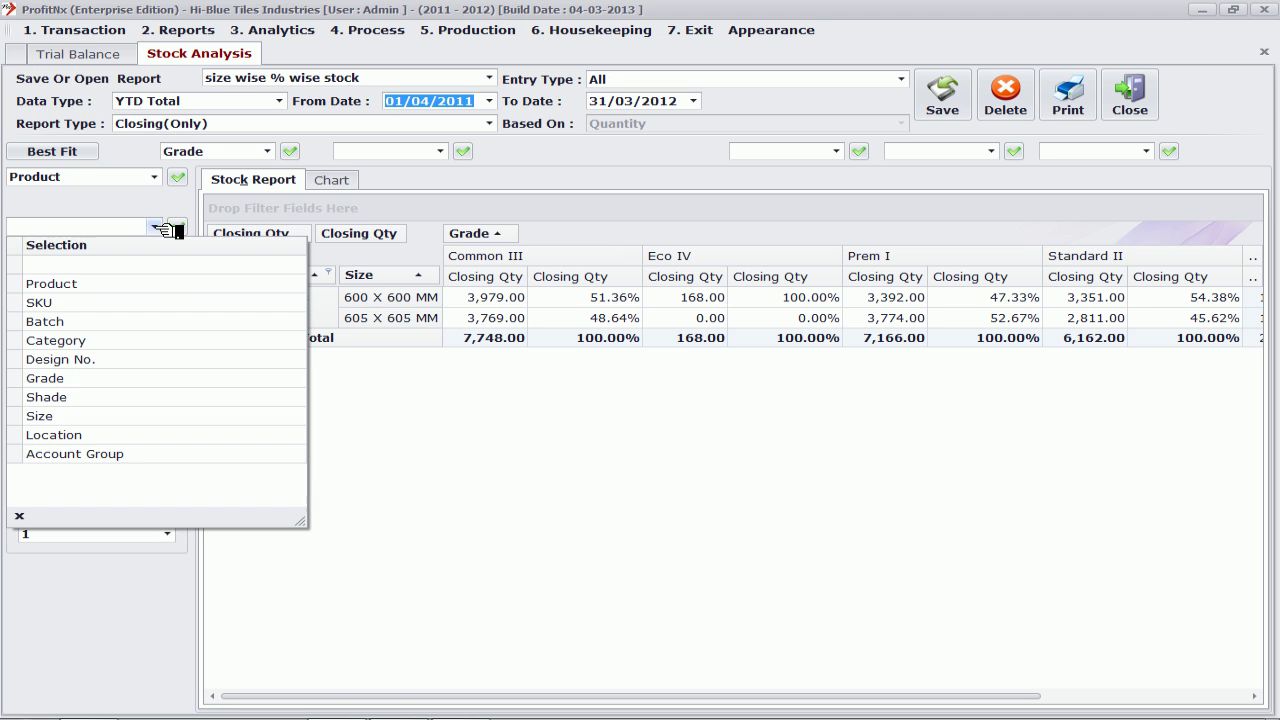
pyautogui.click(96, 386)
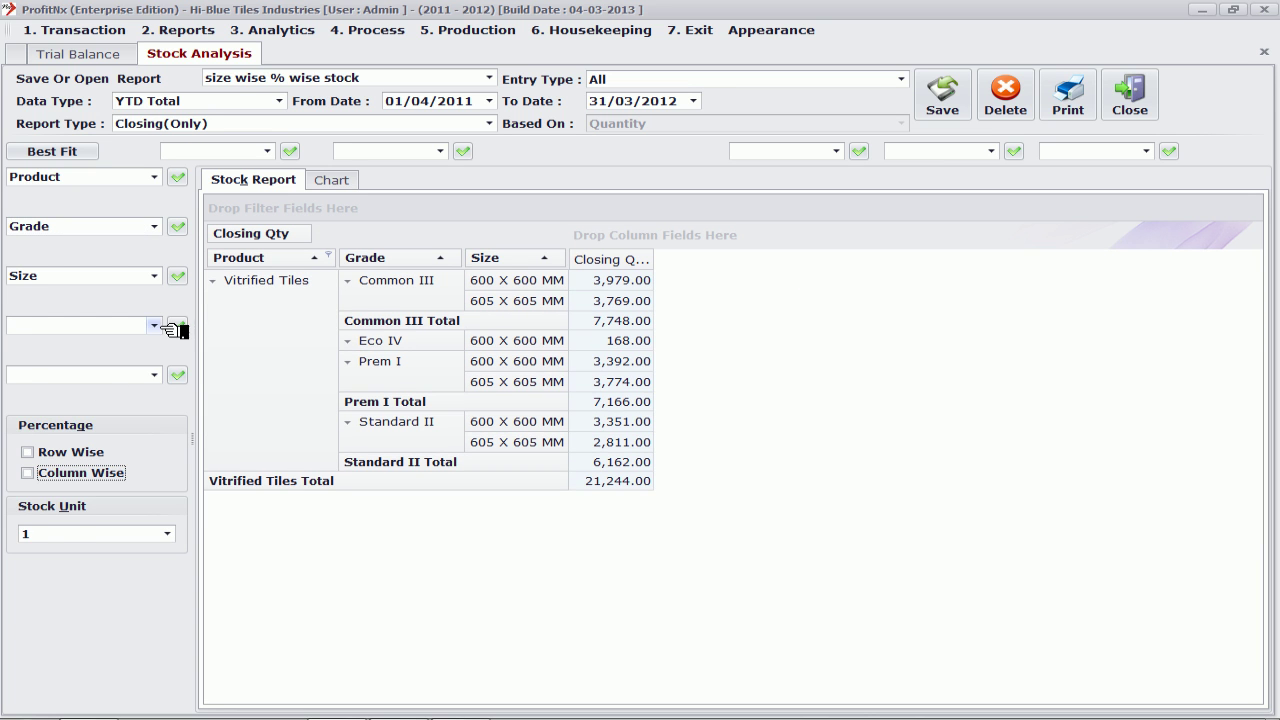
pyautogui.click(158, 326)
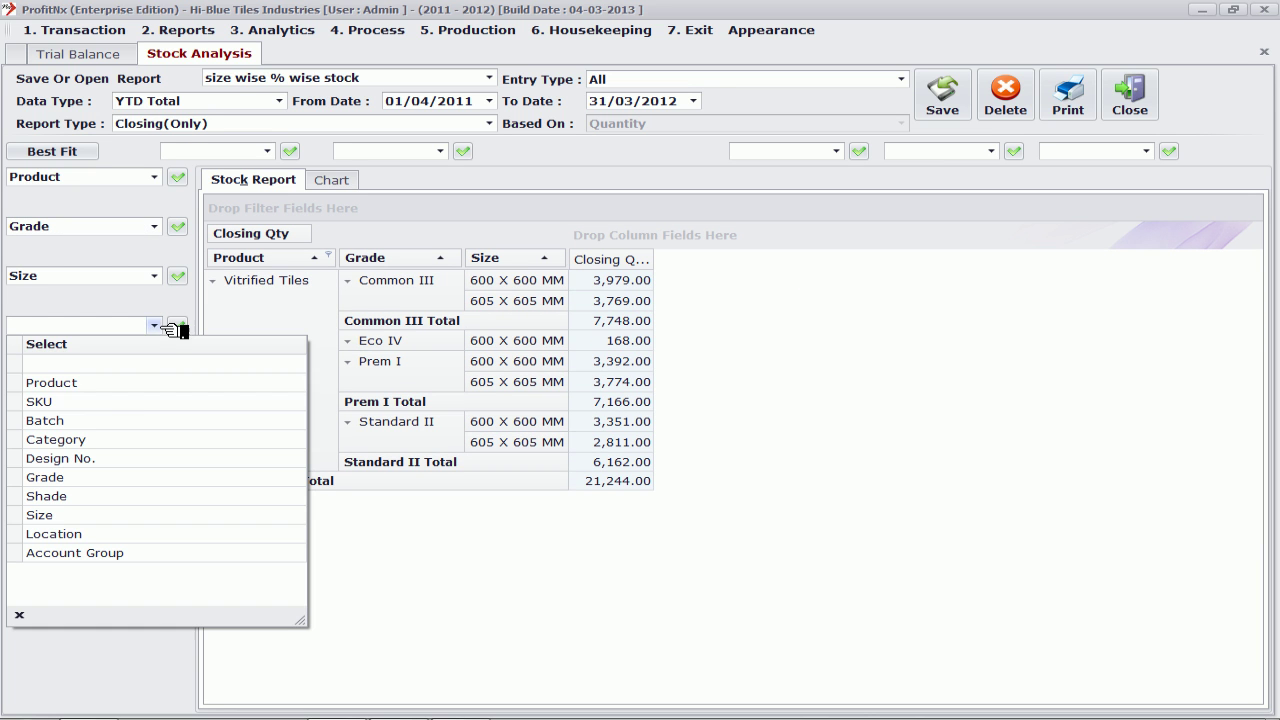
pyautogui.click(118, 440)
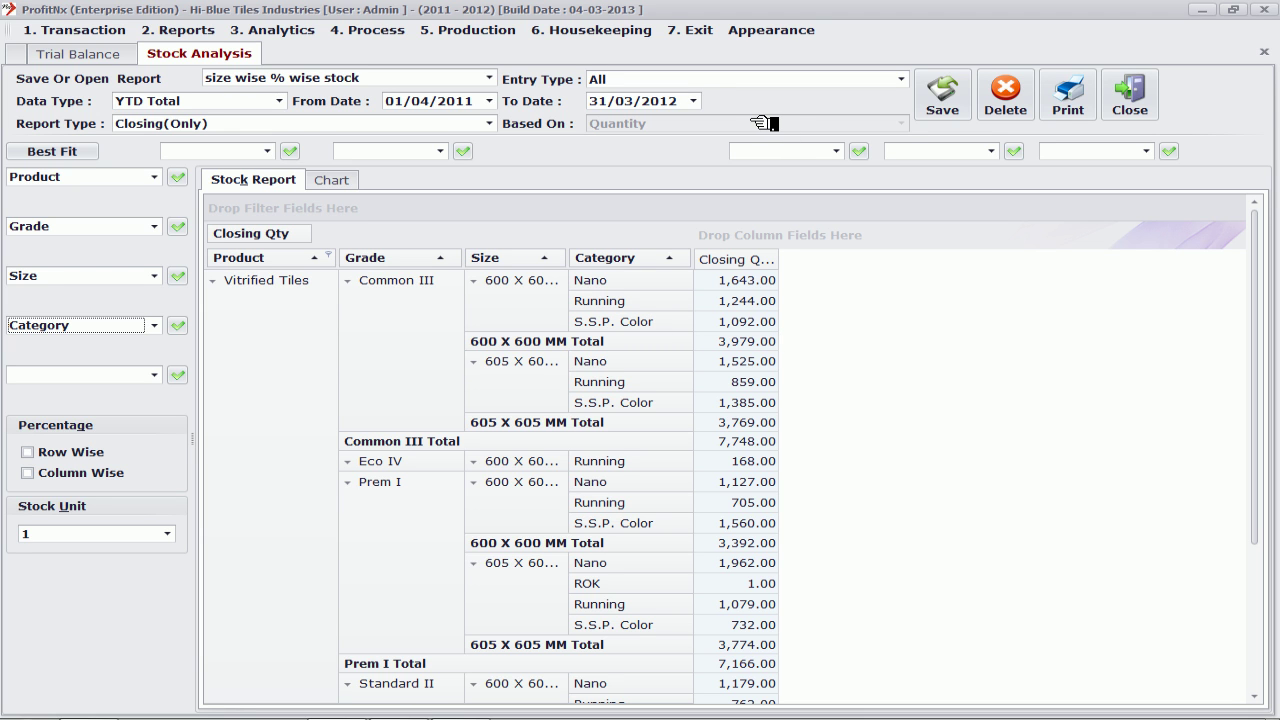
pyautogui.click(492, 122)
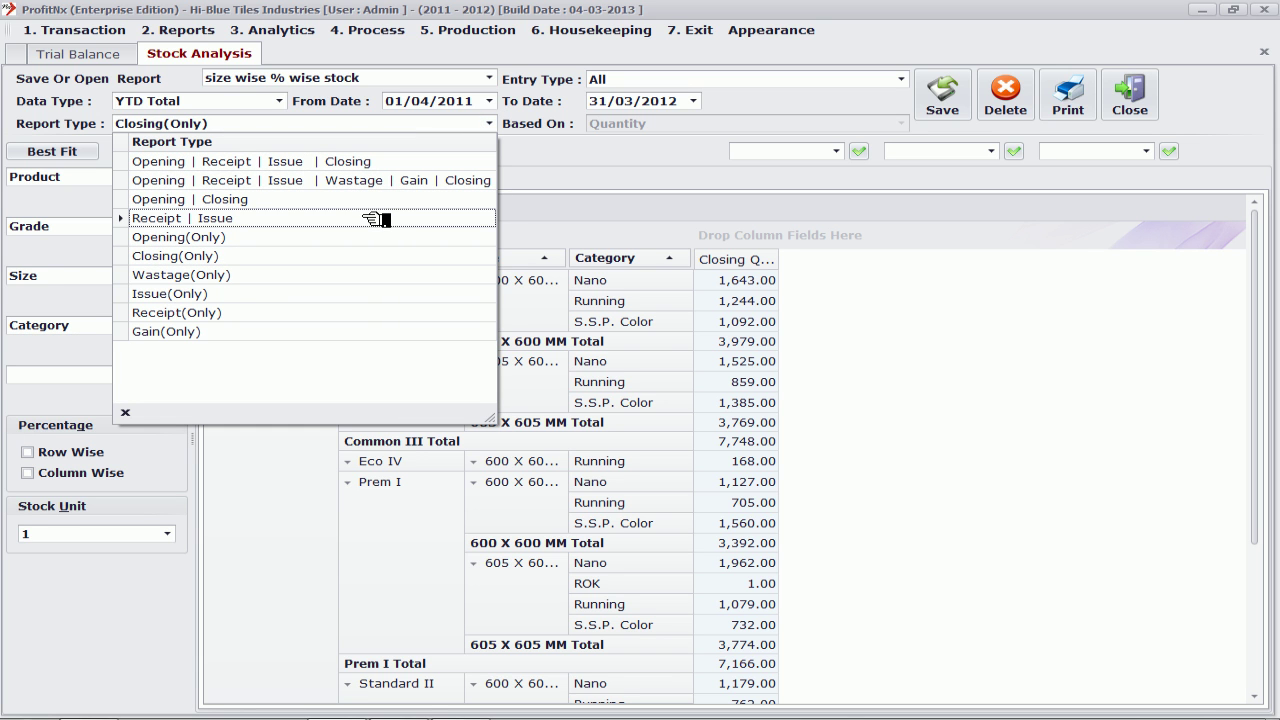
pyautogui.click(362, 164)
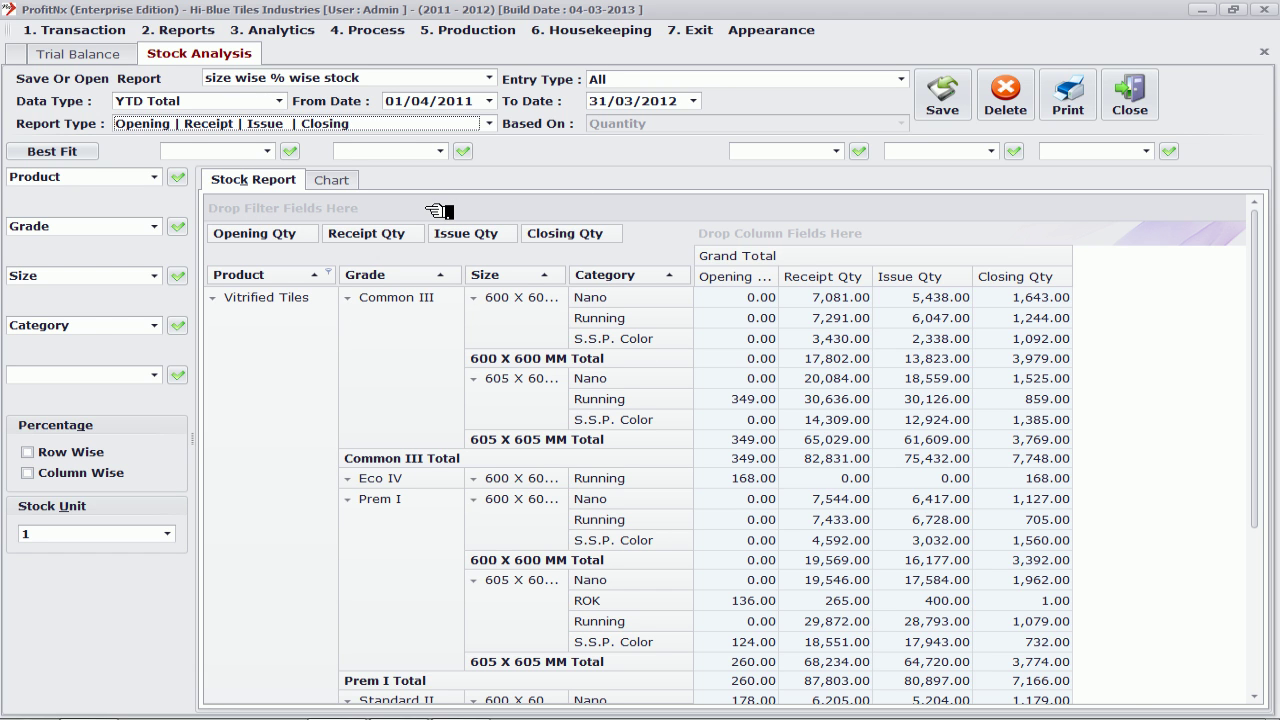
# Open the current-year sales analytics report
pyautogui.click(280, 32)
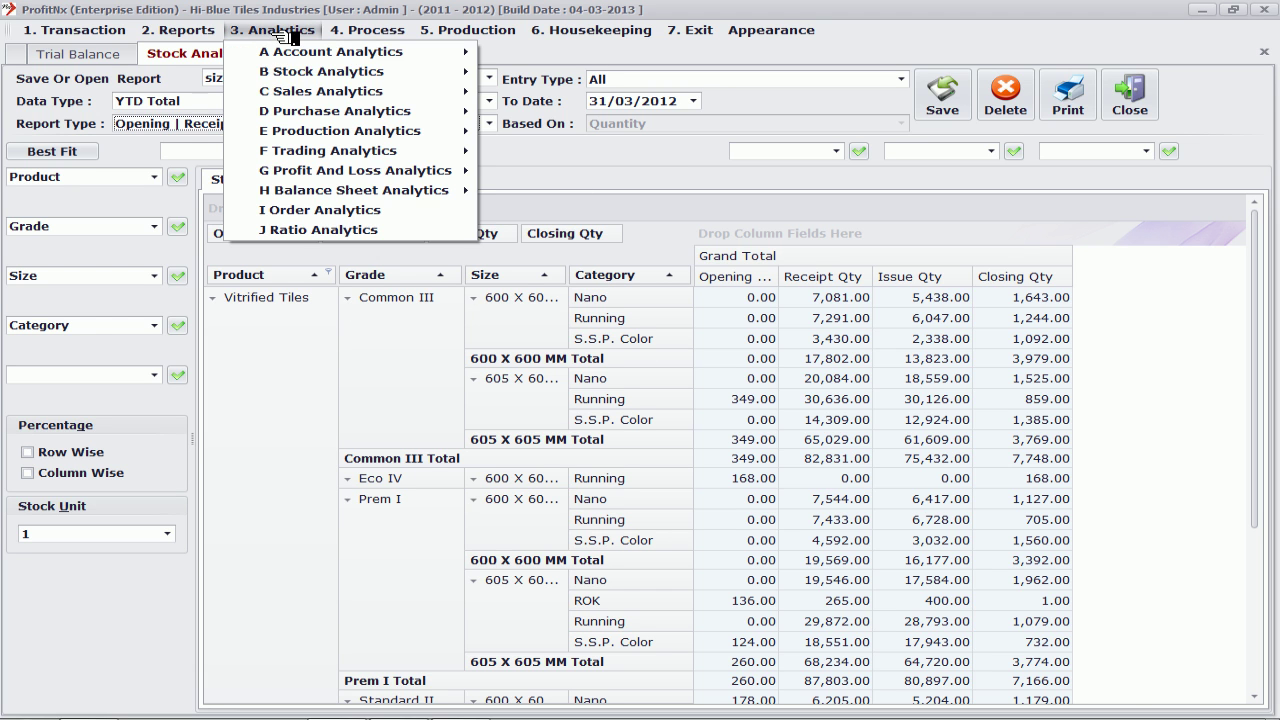
pyautogui.moveTo(291, 91)
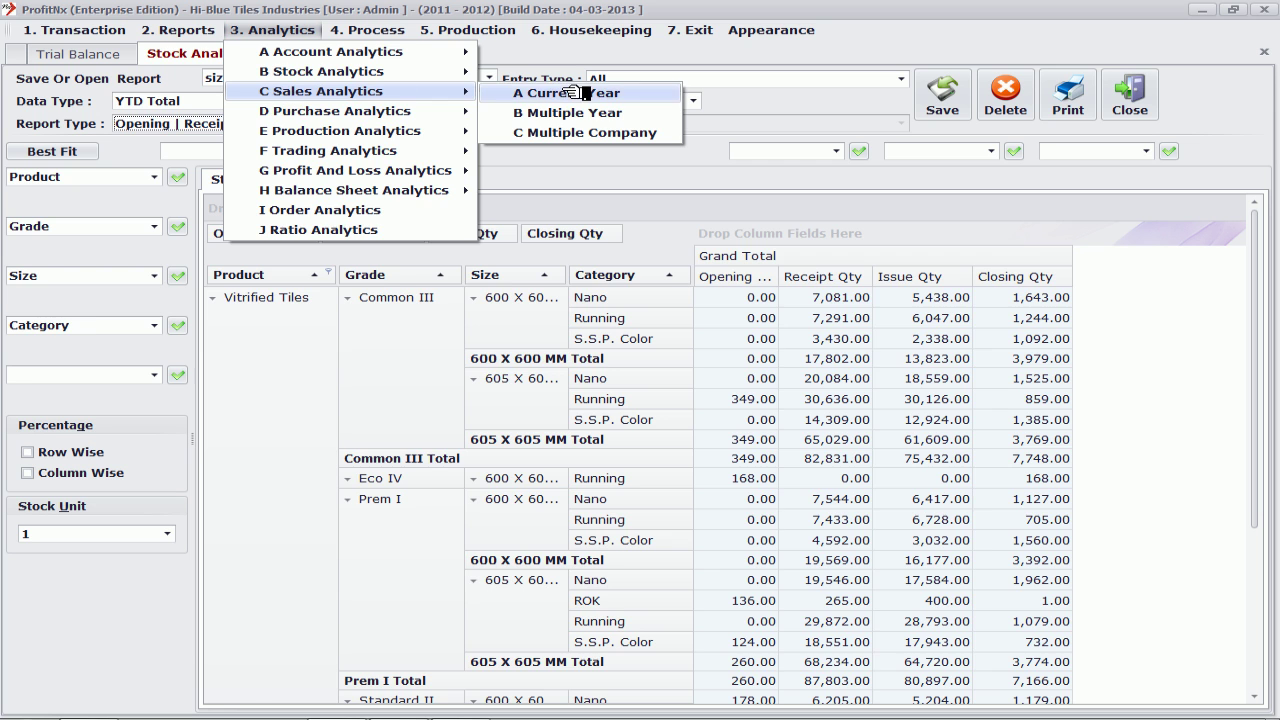
pyautogui.click(585, 93)
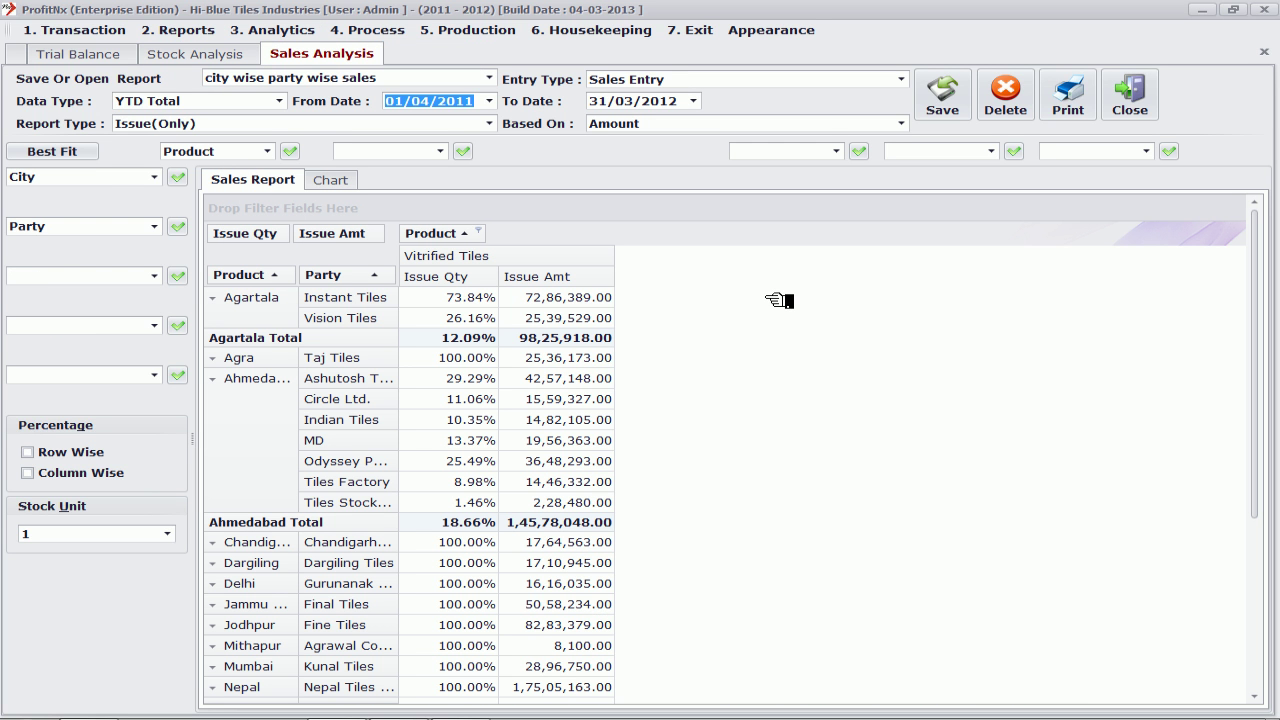
# Review the available data types and the Product filter of the sales report, accepting the filter with Vitrified Tiles selected
pyautogui.click(285, 101)
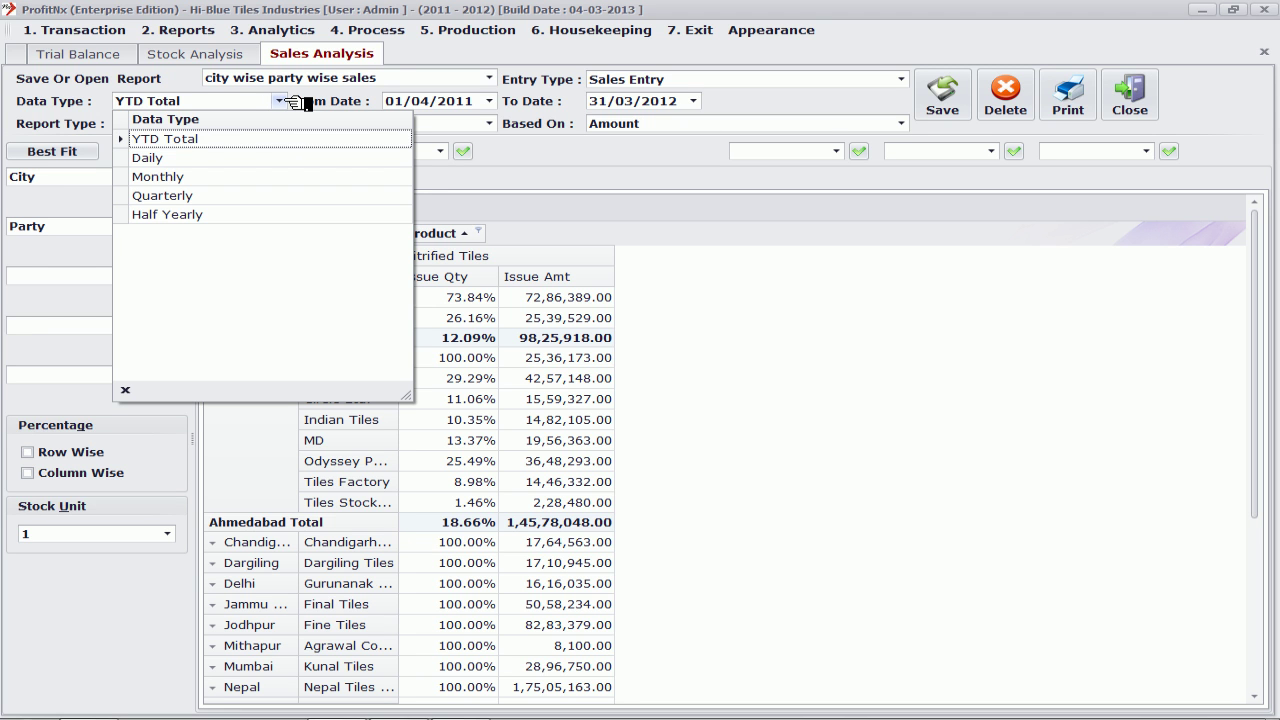
pyautogui.click(288, 101)
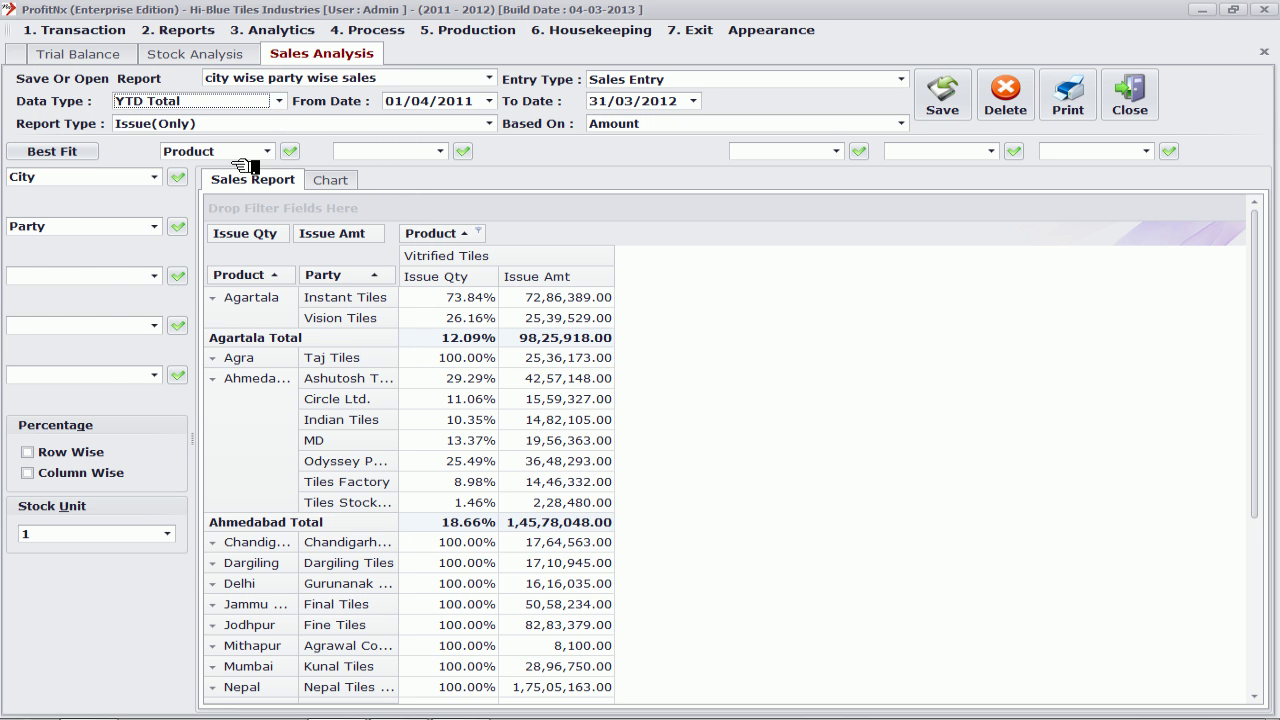
pyautogui.click(291, 153)
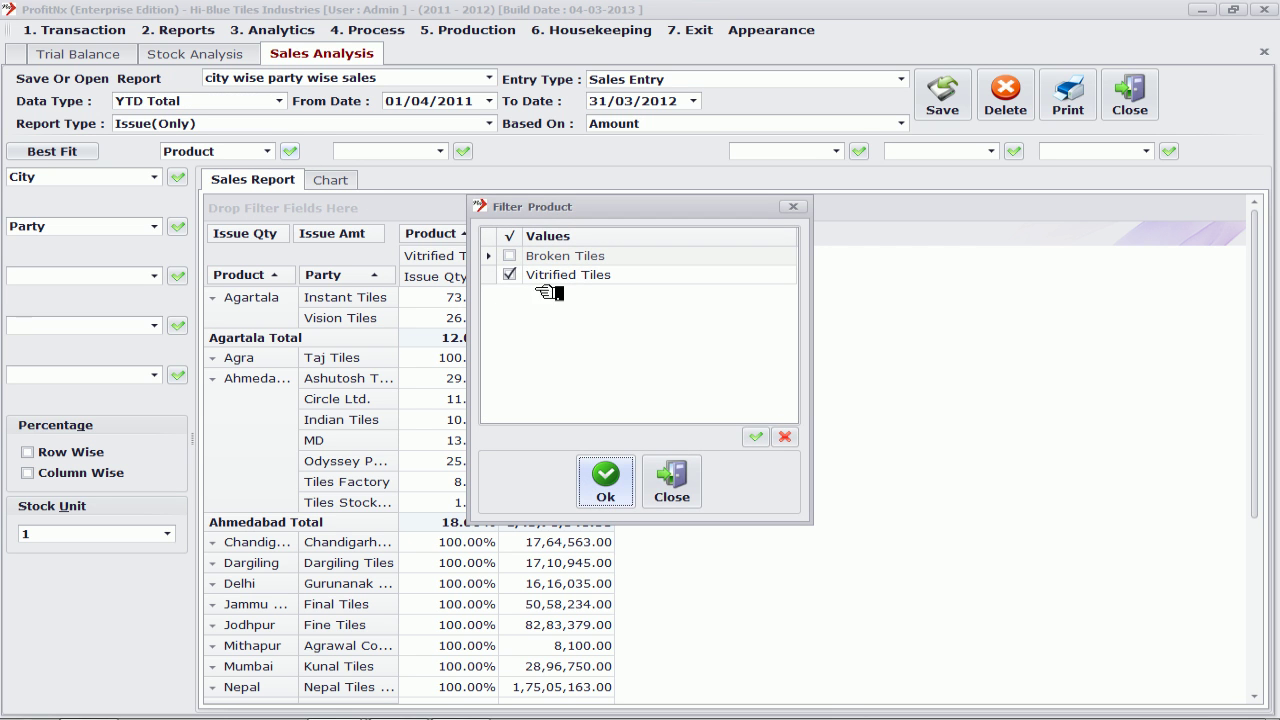
pyautogui.click(612, 486)
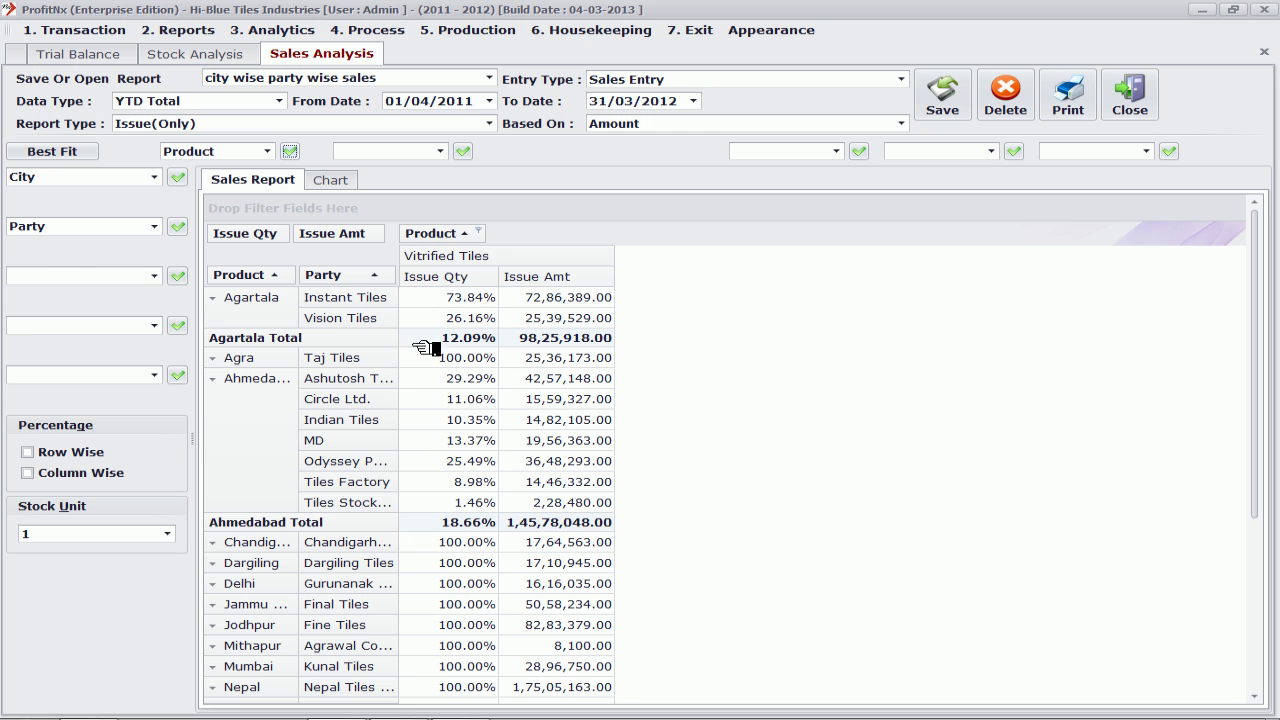
# Fit the sales report's columns to their contents and set its data type to Quarterly
pyautogui.click(60, 152)
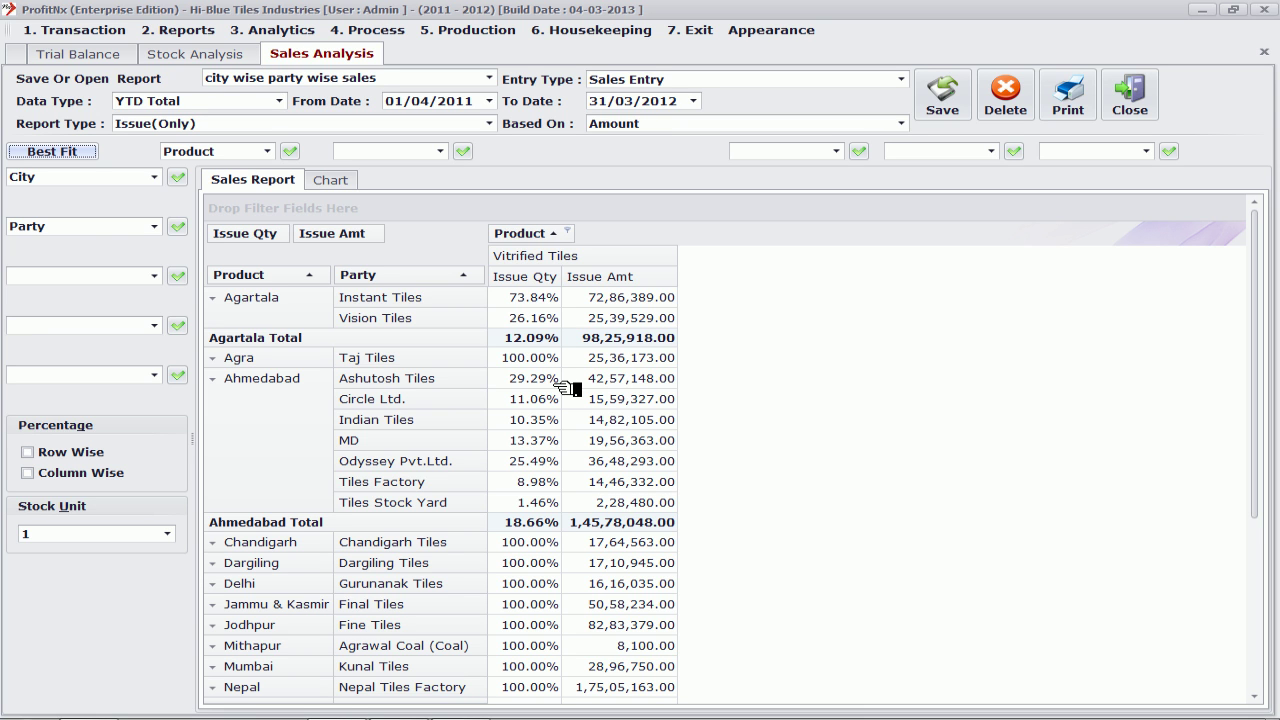
pyautogui.click(279, 101)
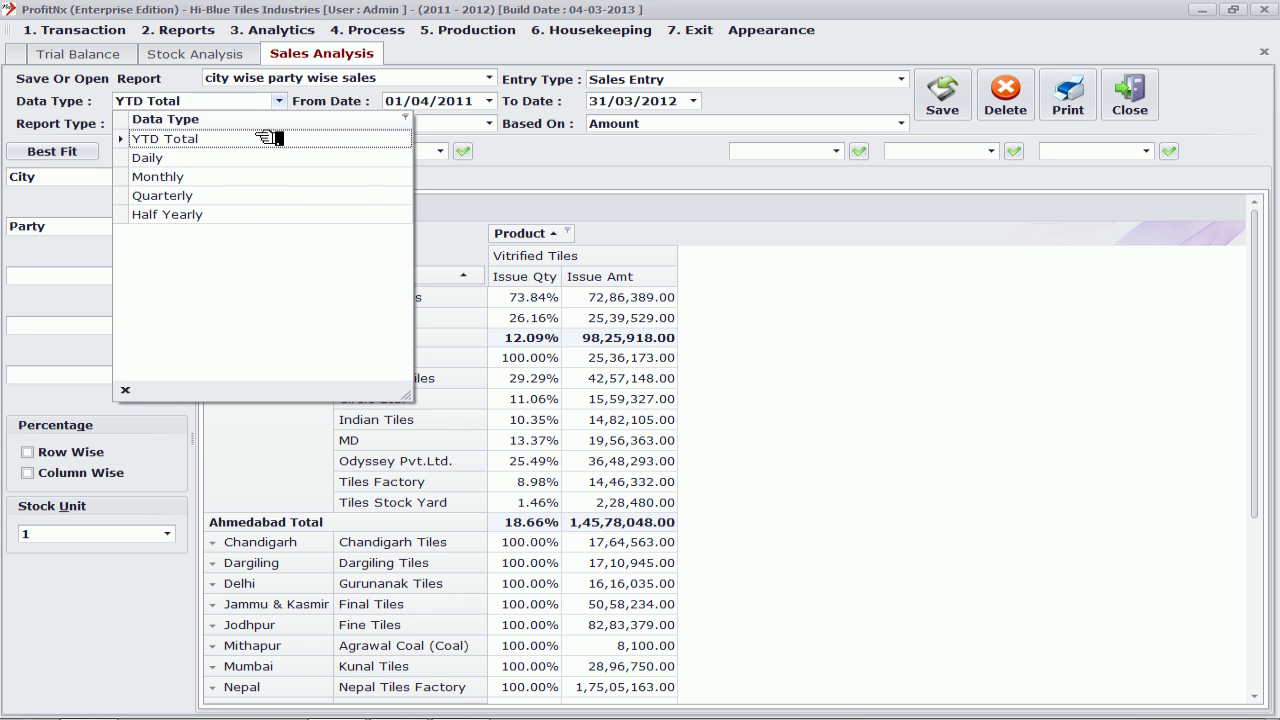
pyautogui.click(240, 198)
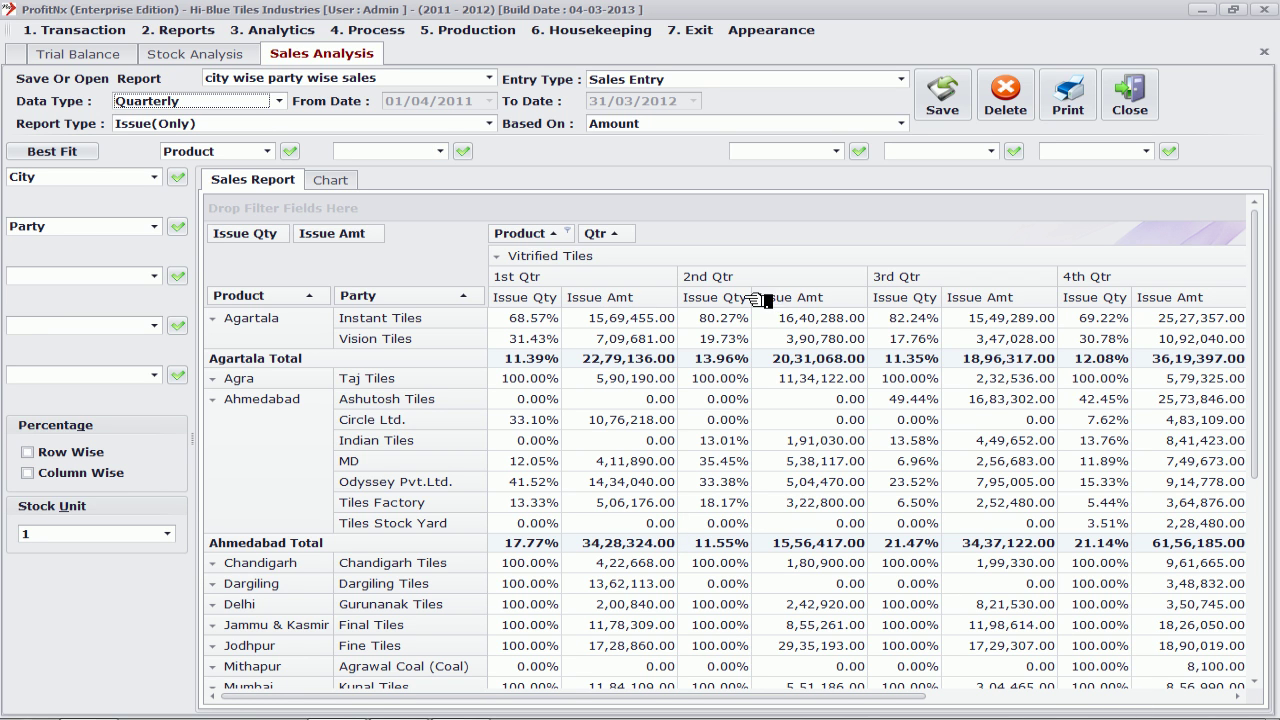
# Save the quarterly sales report layout under the name "c ity wise party wise sales- qtrly"
pyautogui.click(448, 82)
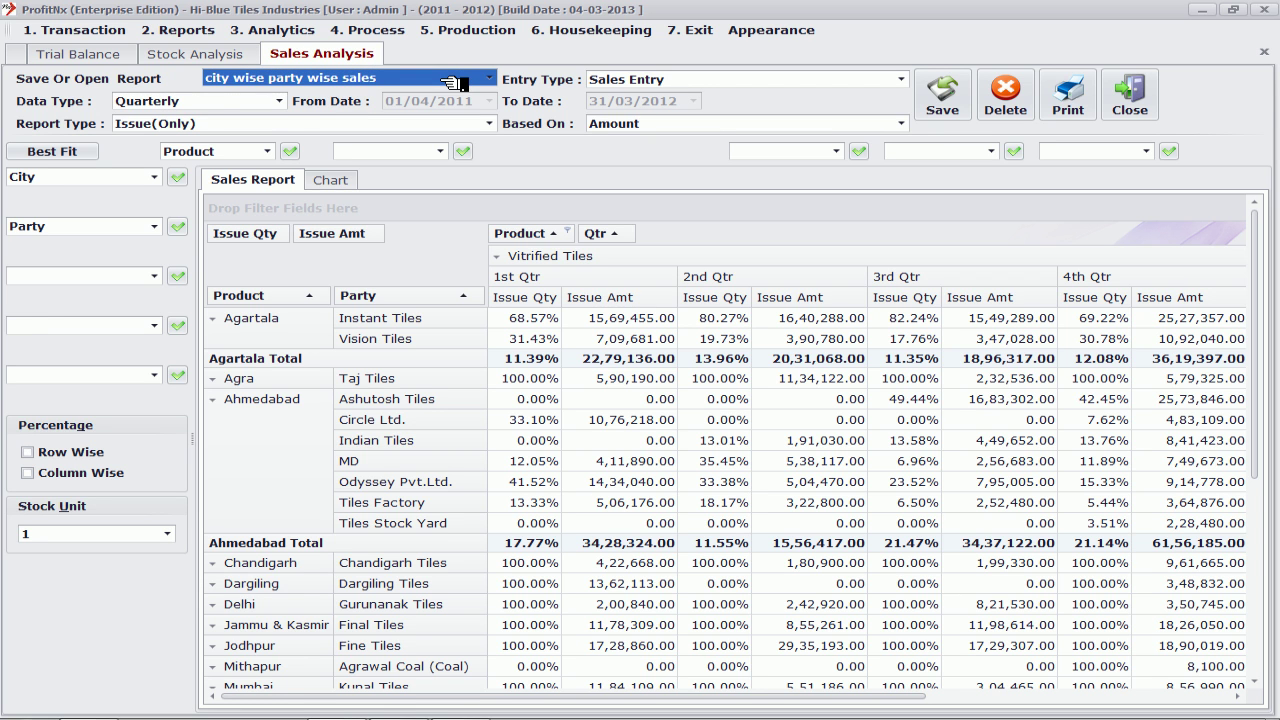
pyautogui.write('c')
pyautogui.press('End')
pyautogui.write('- qtrly')
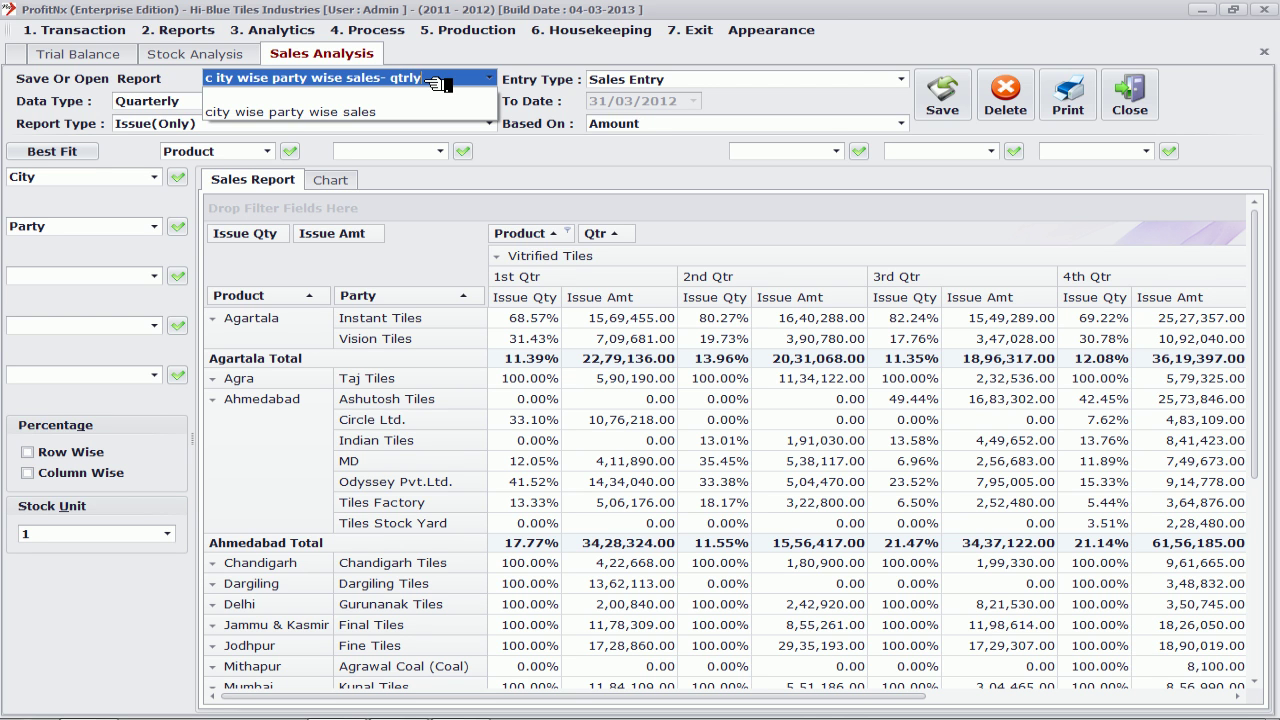
pyautogui.click(955, 110)
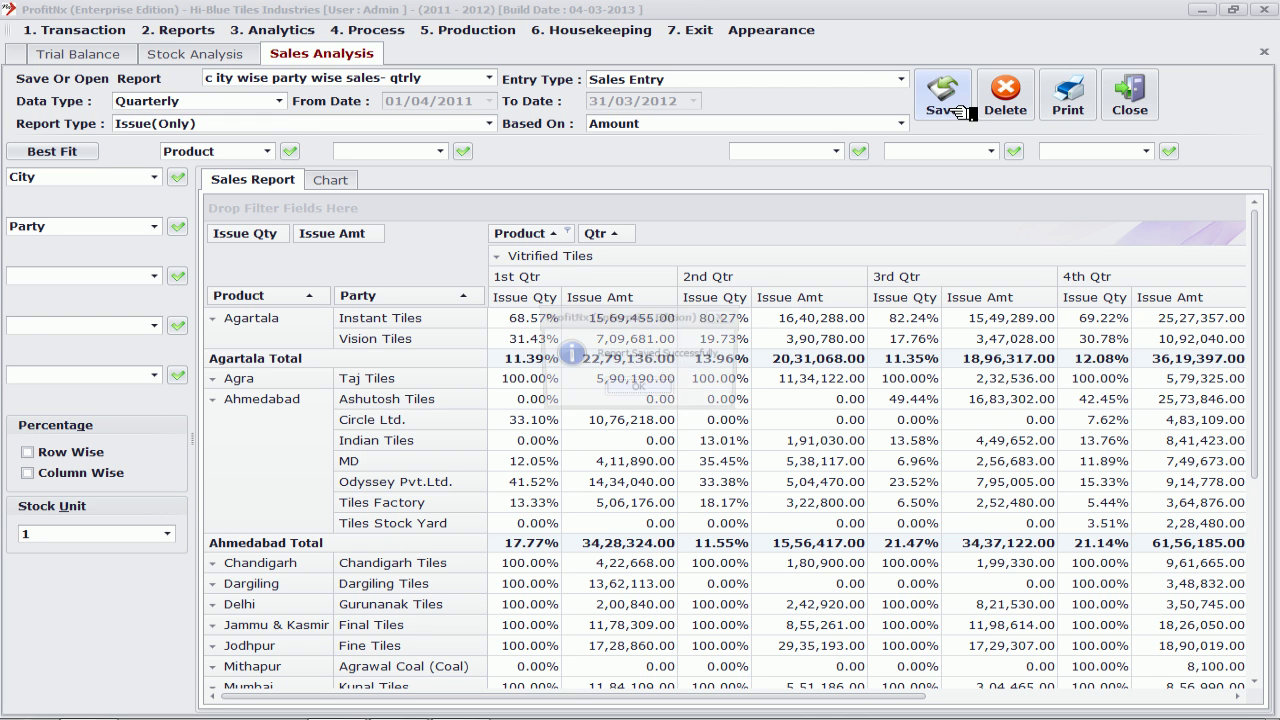
pyautogui.click(614, 392)
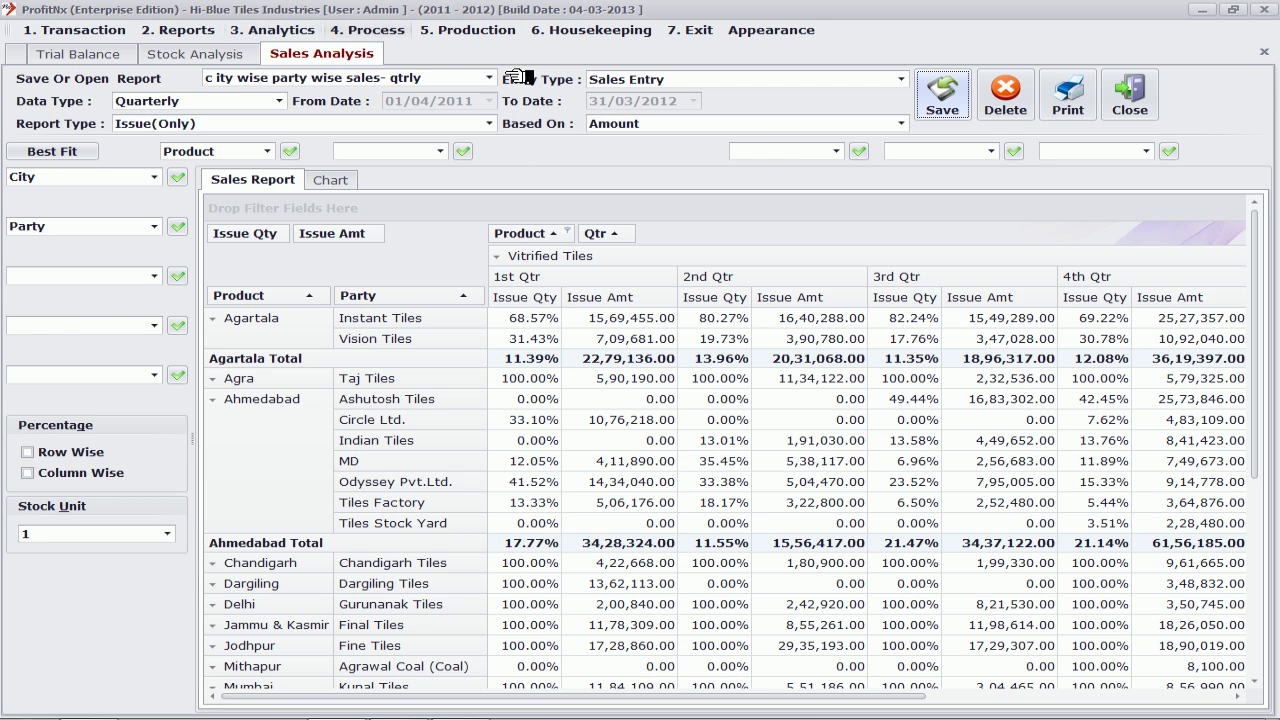
# Close and reopen the current-year sales analytics, and load the saved report "c ity wise party wise sales- qtrly"
pyautogui.click(1140, 104)
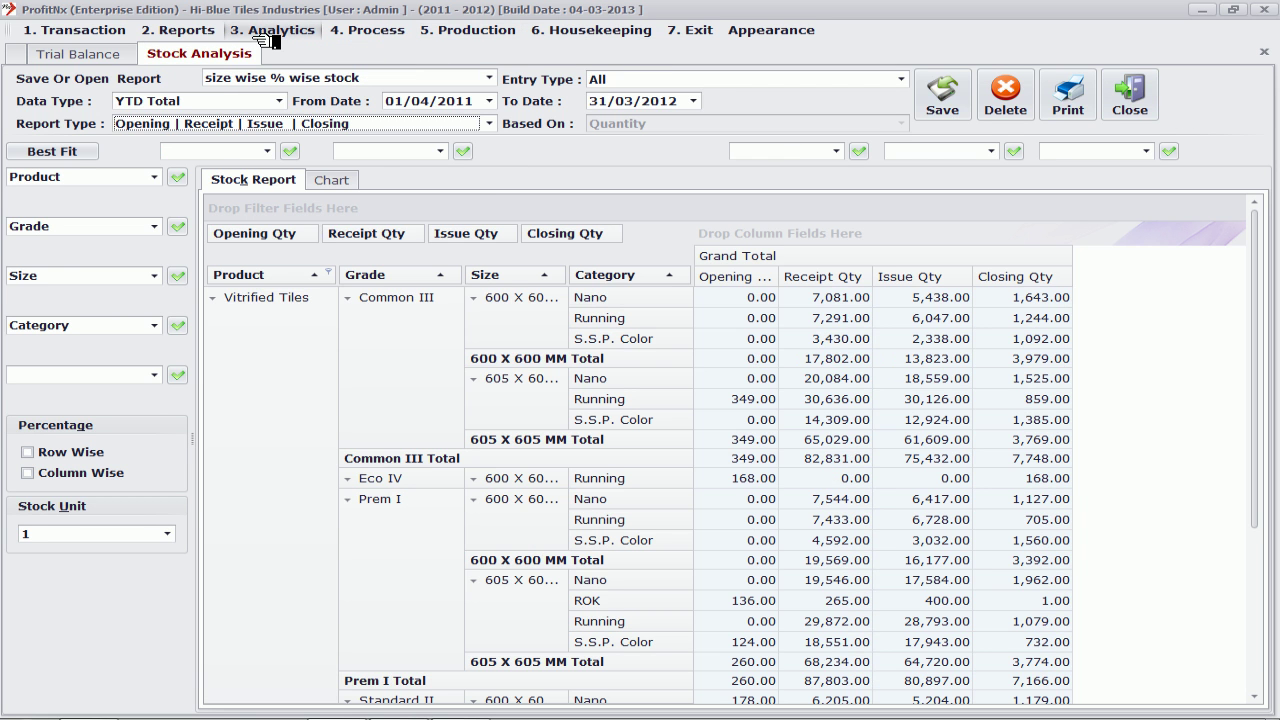
pyautogui.click(272, 31)
pyautogui.moveTo(265, 90)
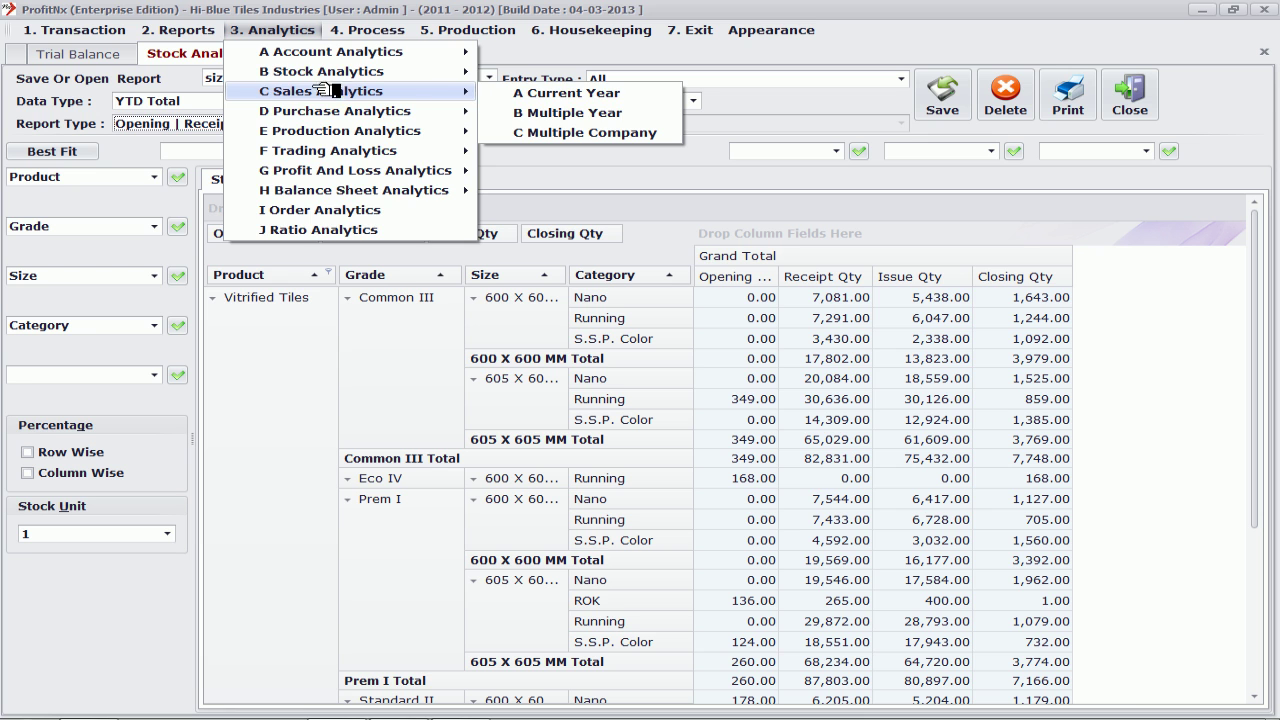
pyautogui.click(565, 92)
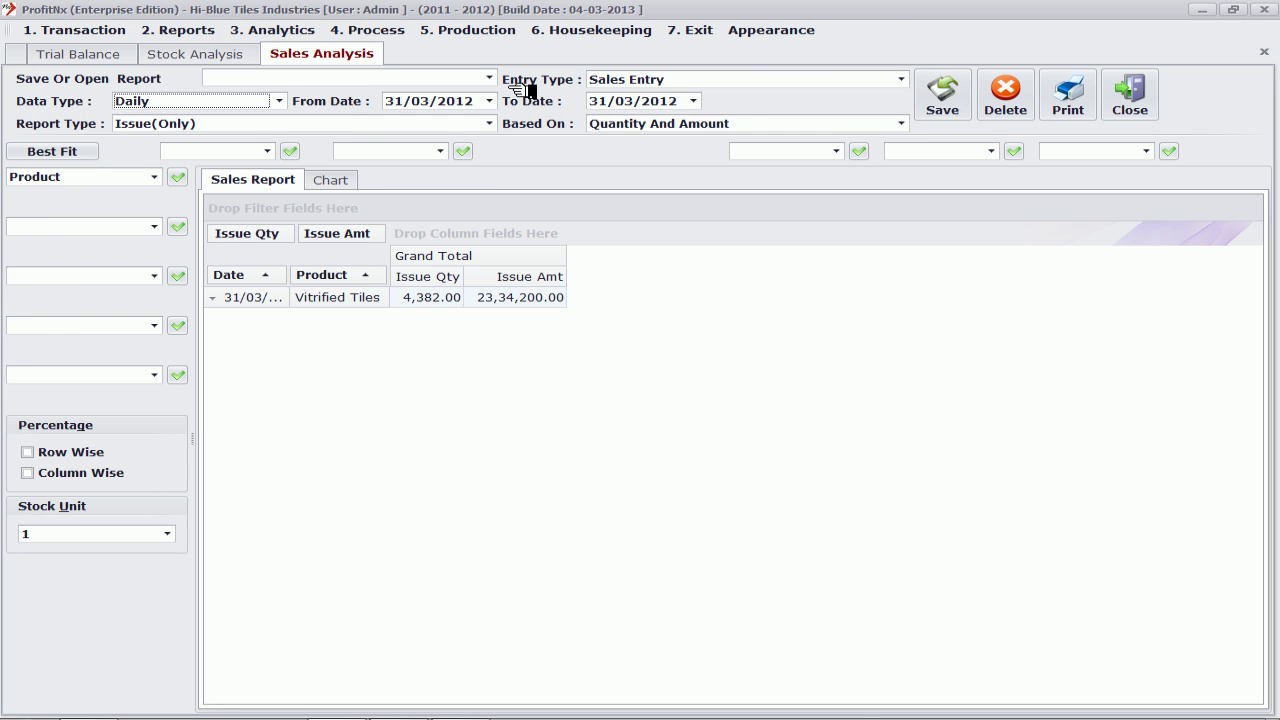
pyautogui.click(489, 78)
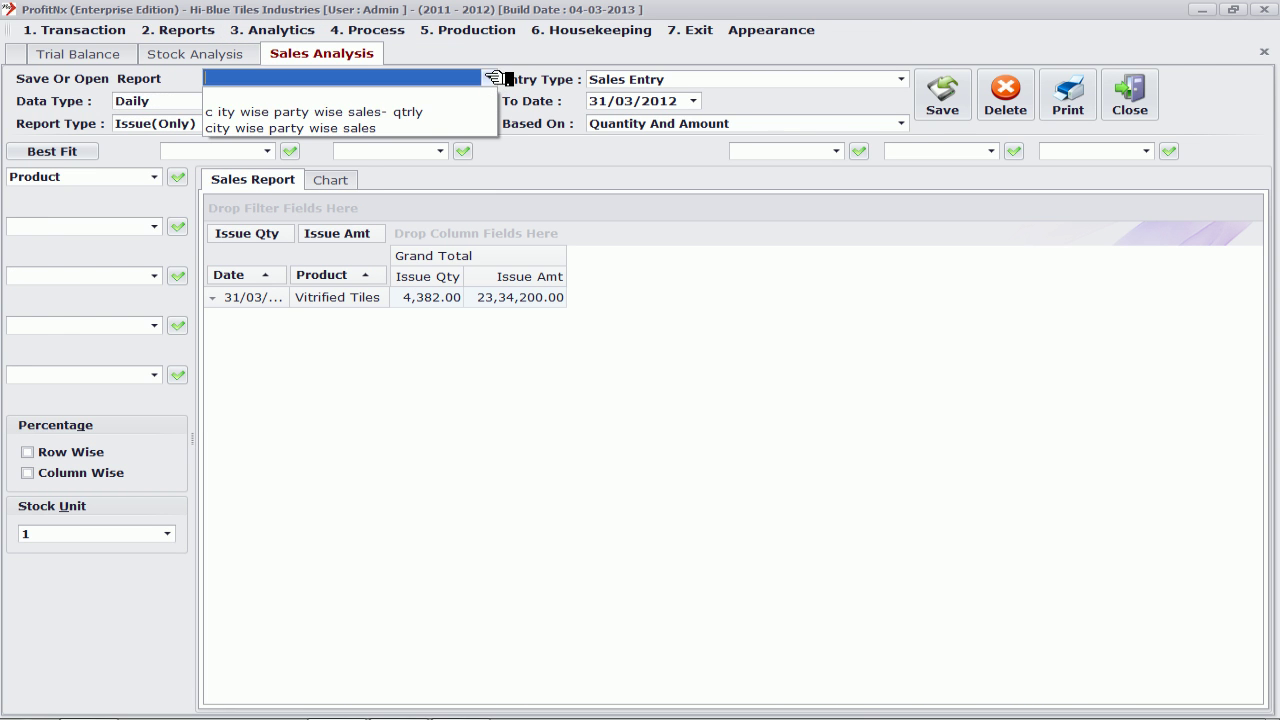
pyautogui.click(450, 113)
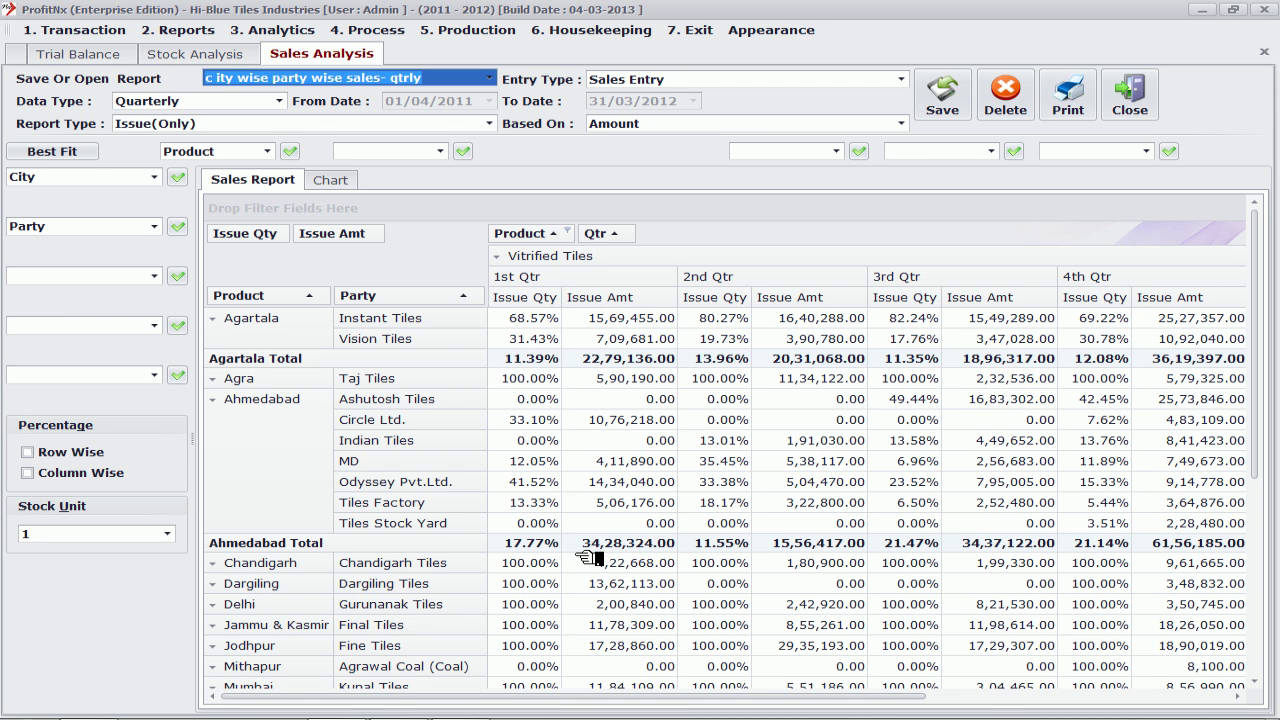
# View the print preview of the quarterly sales report and close it
pyautogui.click(1070, 95)
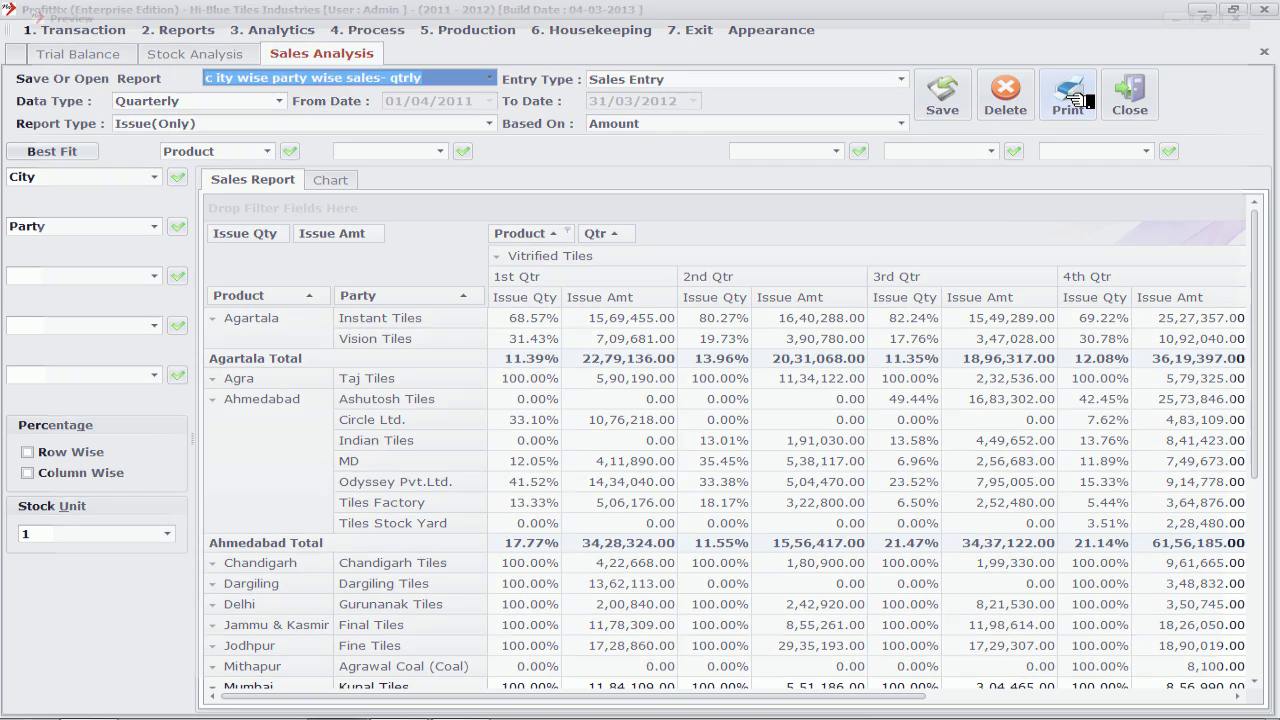
pyautogui.click(730, 55)
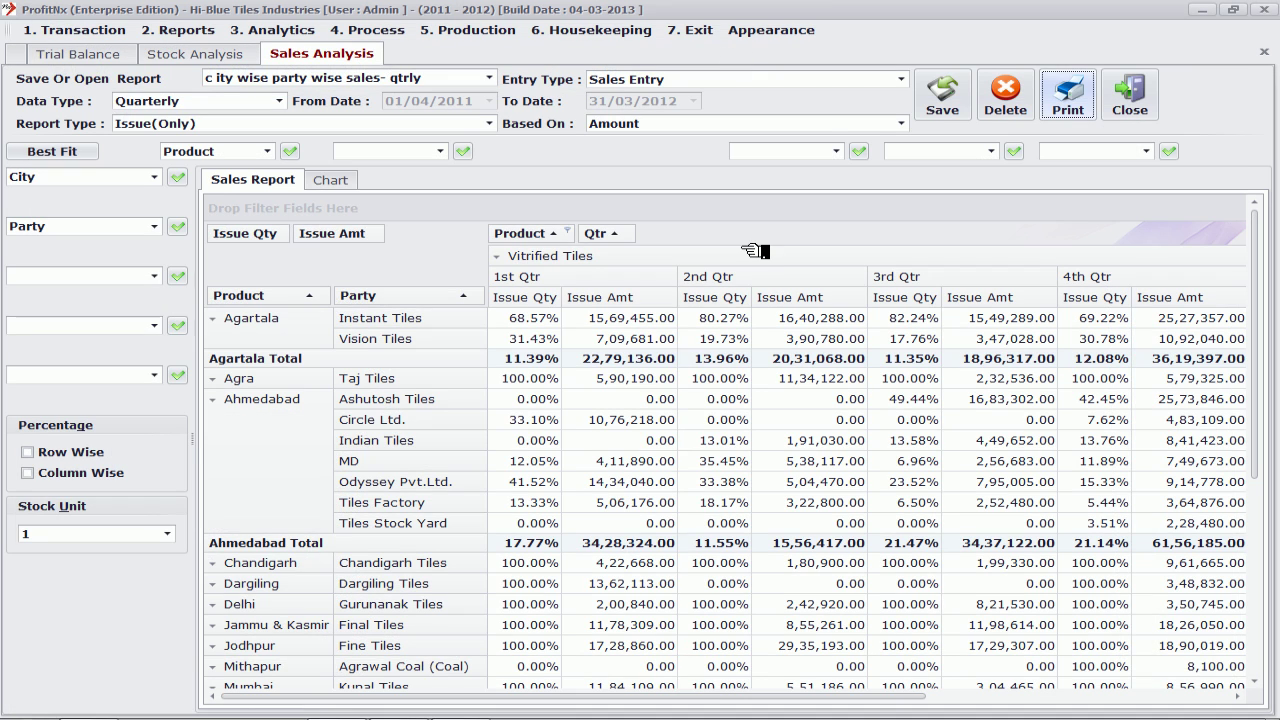
# Show the sales report as a bar chart with point labels and row grand totals enabled, and return to the report table
pyautogui.click(333, 181)
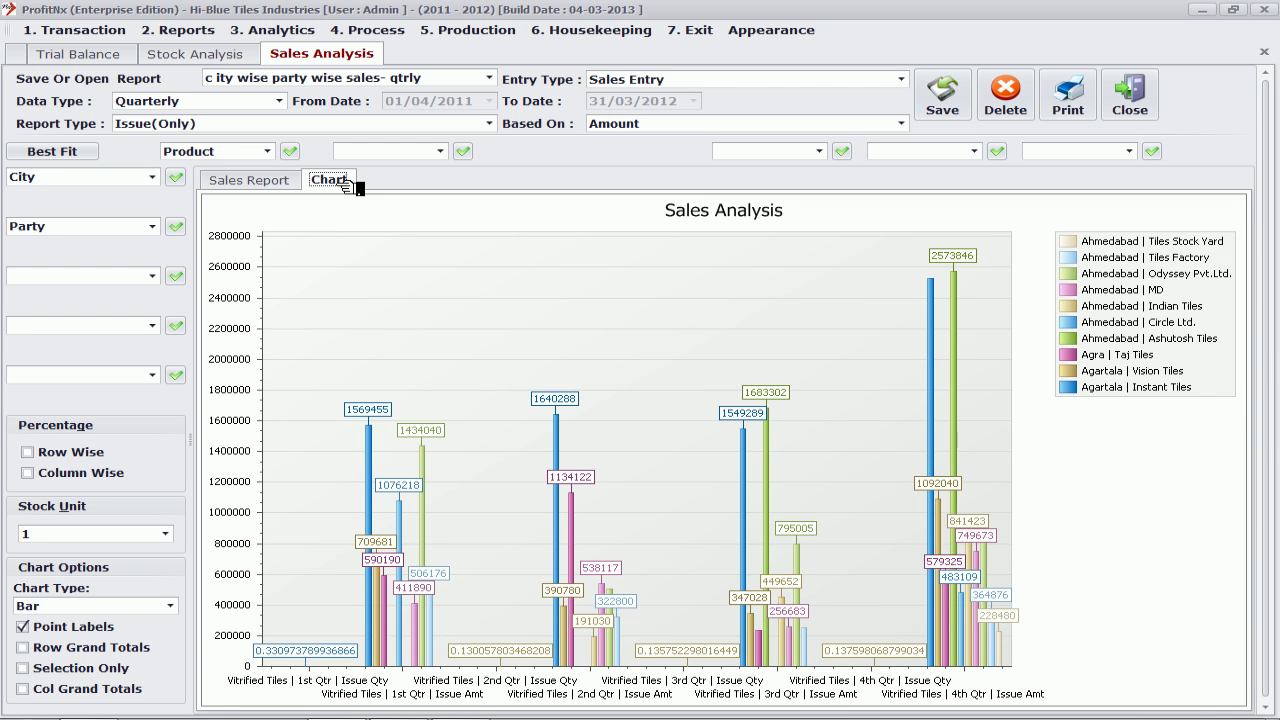
pyautogui.click(36, 630)
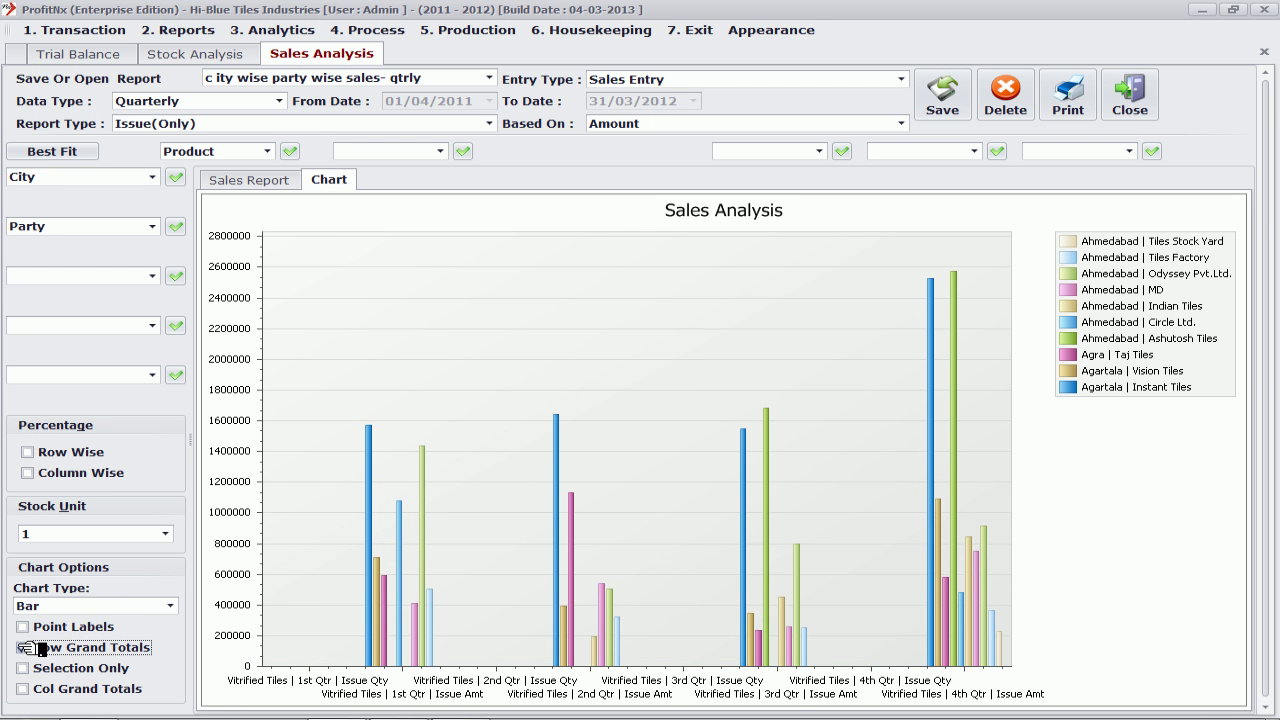
pyautogui.click(23, 627)
pyautogui.click(296, 30)
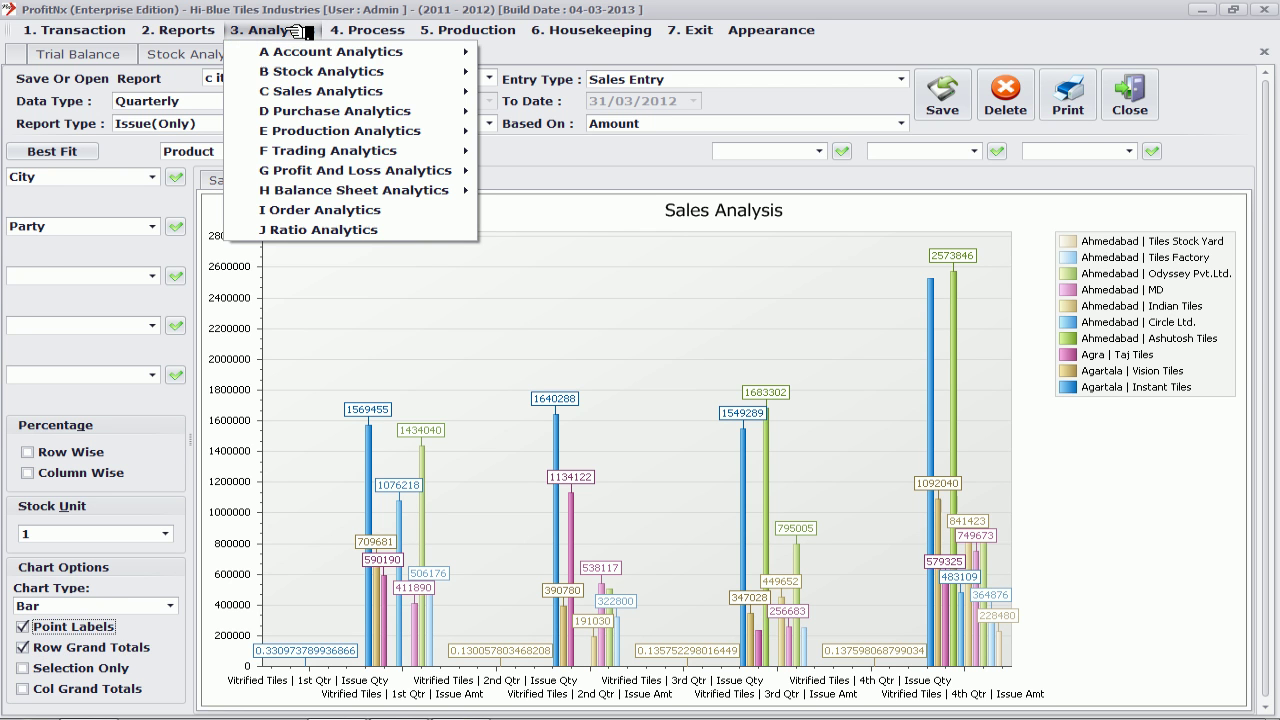
pyautogui.click(296, 30)
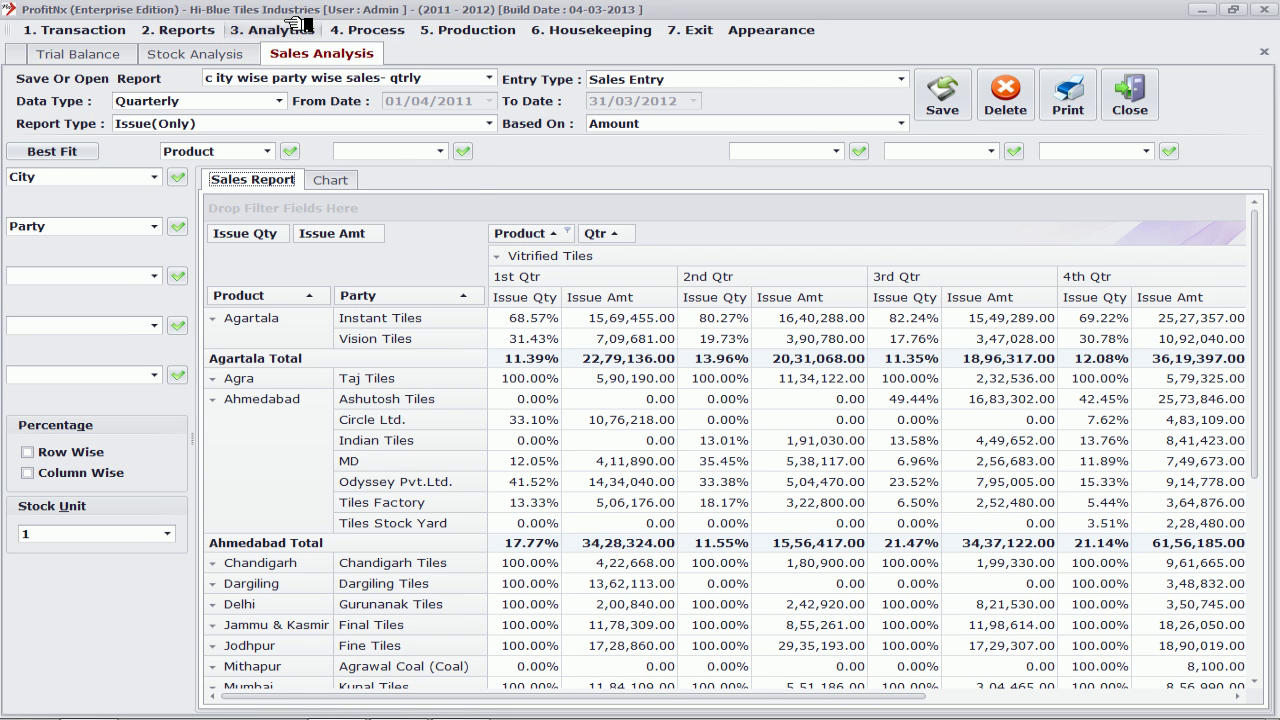
# Open Order Analytics and view its Order Priority, Order Execution, Production / Pur. Planning and Remaining Stock sections
pyautogui.click(296, 30)
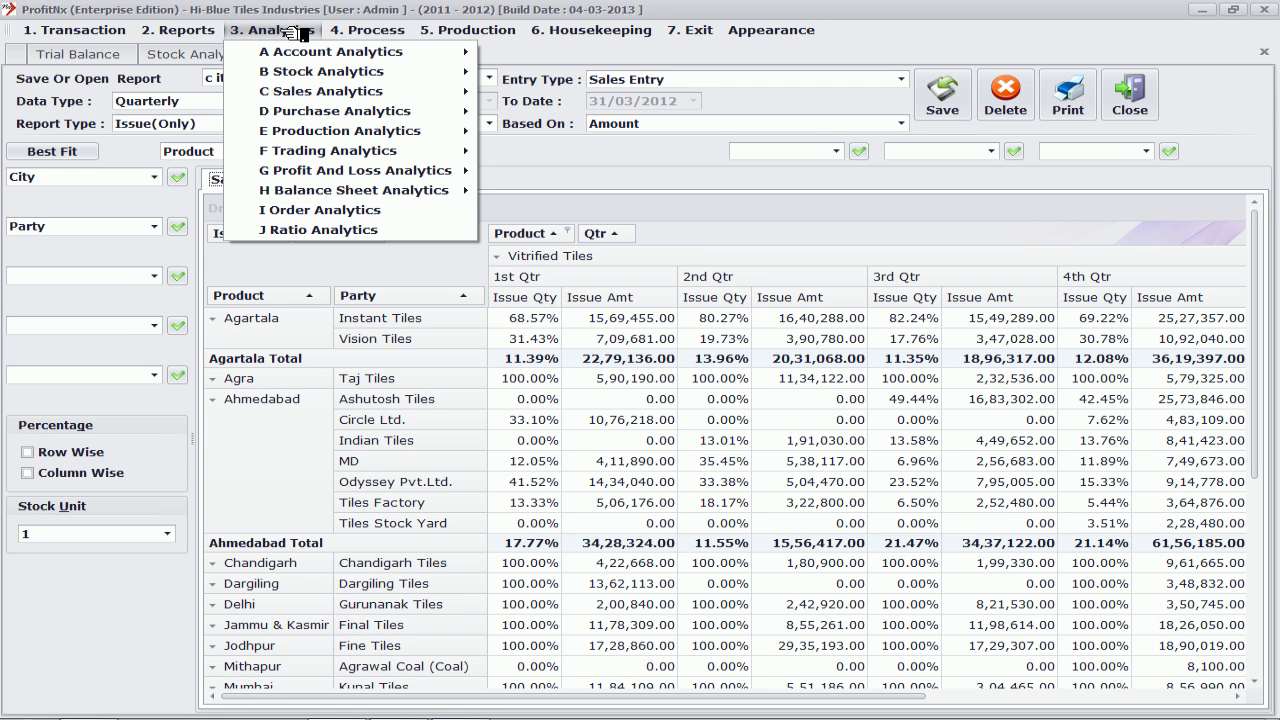
pyautogui.moveTo(325, 110)
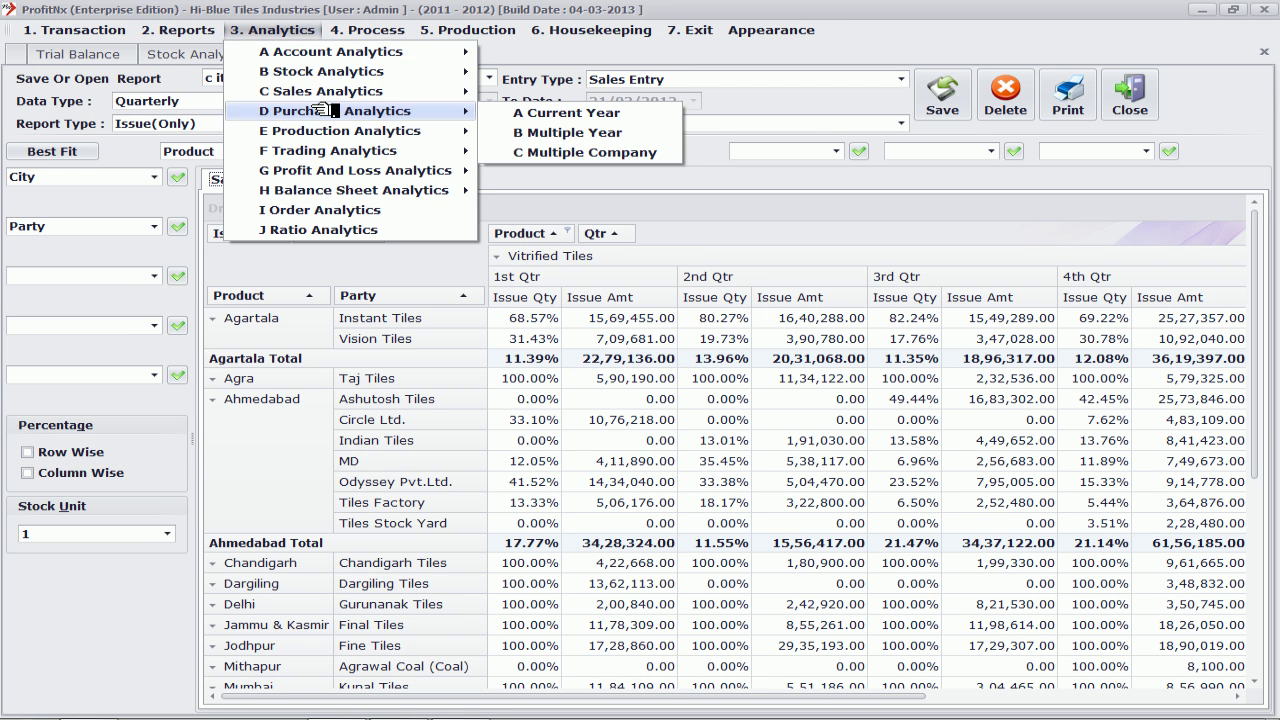
pyautogui.moveTo(322, 135)
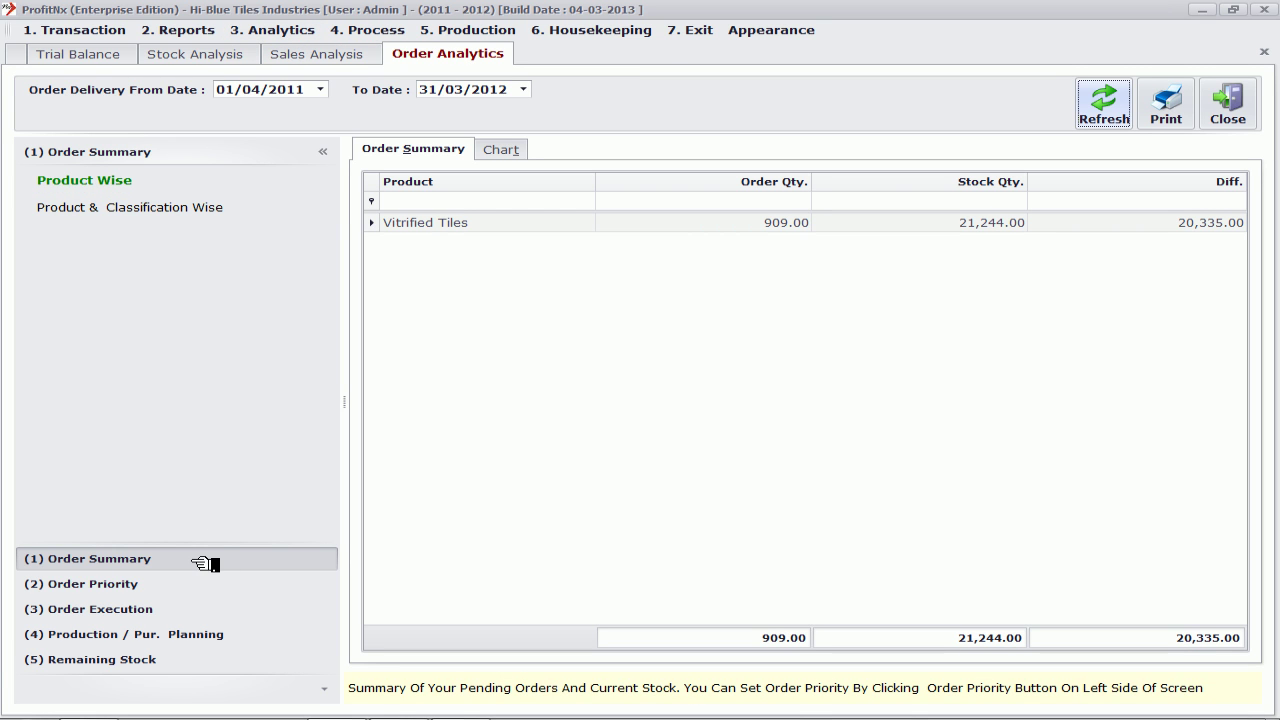
pyautogui.click(135, 592)
pyautogui.click(133, 617)
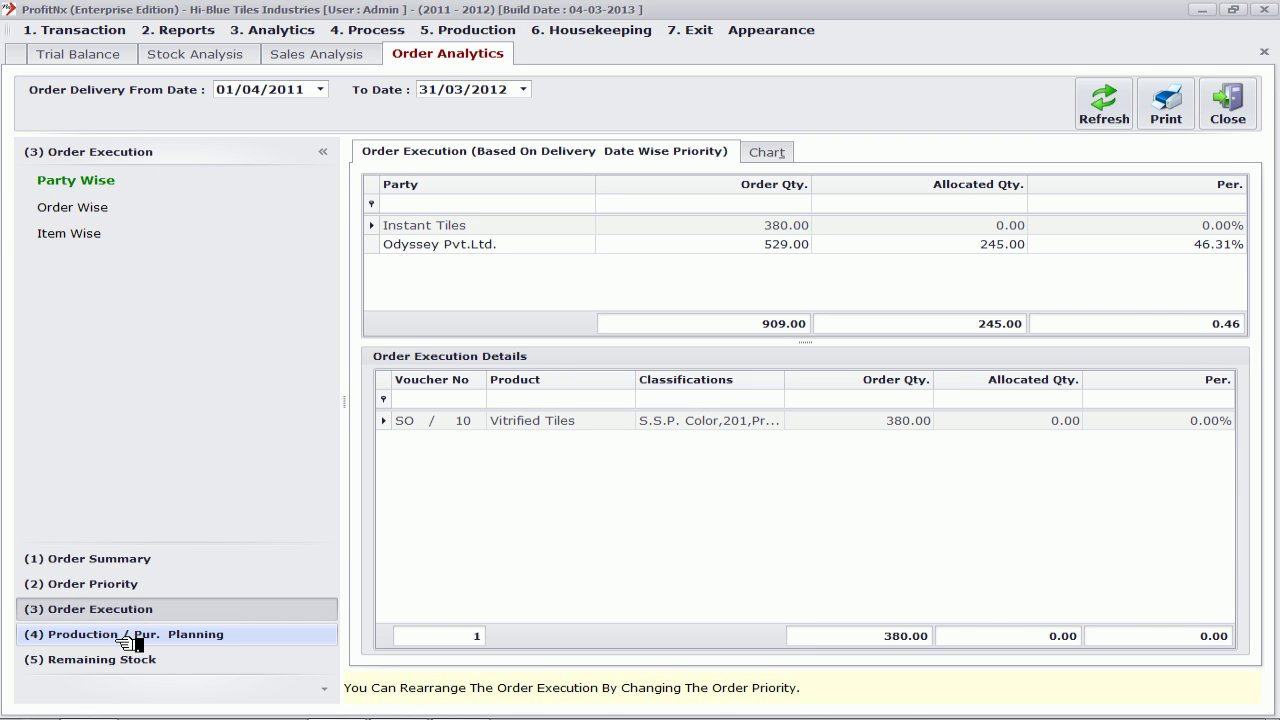
pyautogui.click(130, 638)
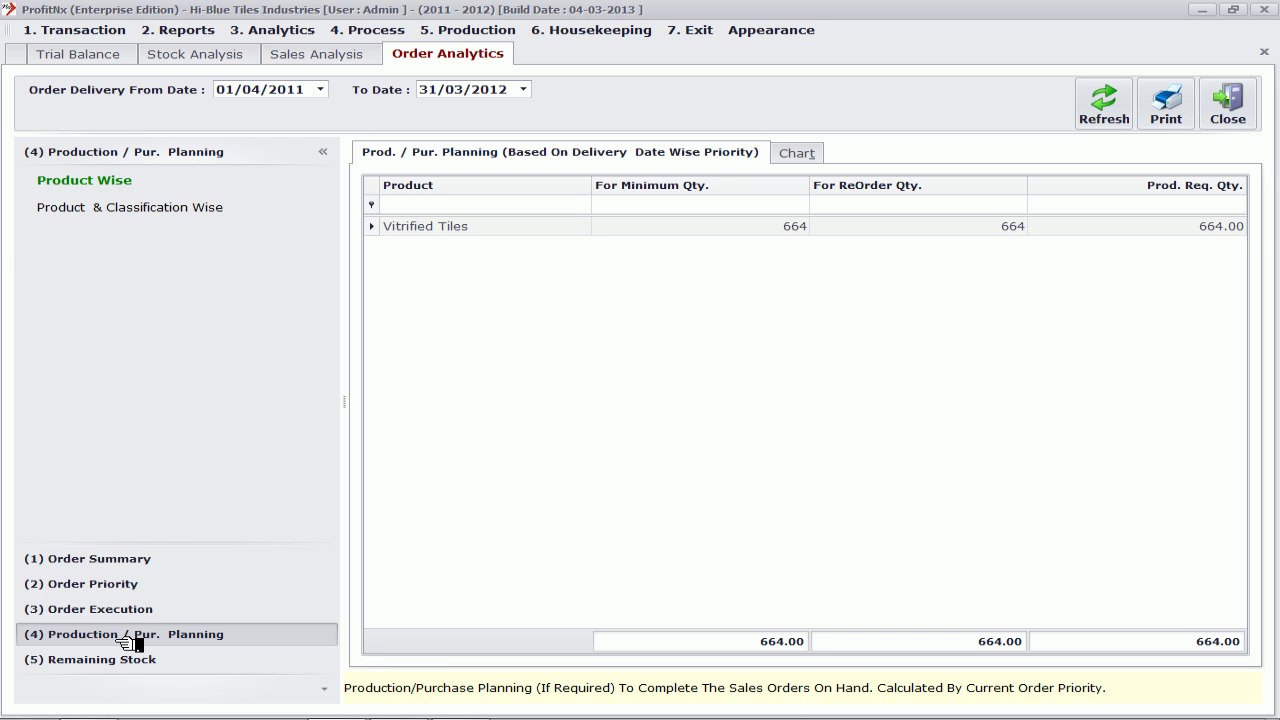
pyautogui.click(128, 661)
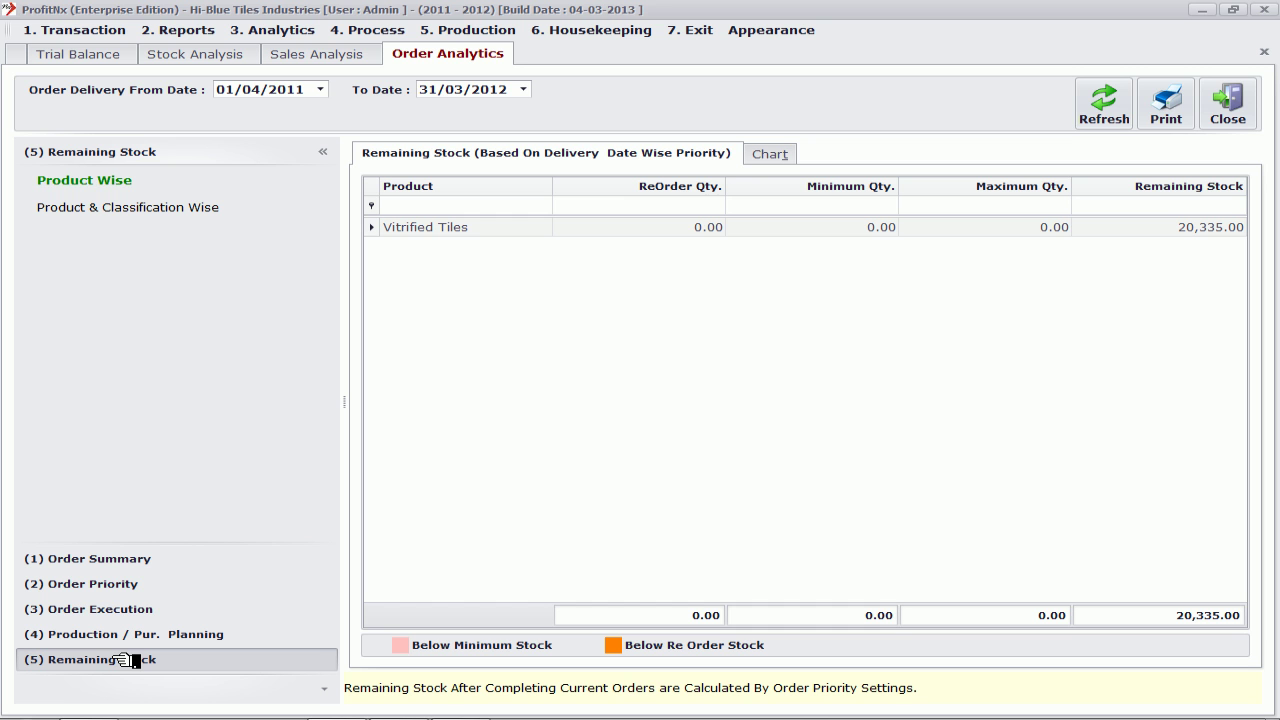
# Open Ratio Analytics and go through the Quick Ratio, Debt Equity Ratio and Proprietary Ratio details
pyautogui.click(284, 31)
pyautogui.click(298, 231)
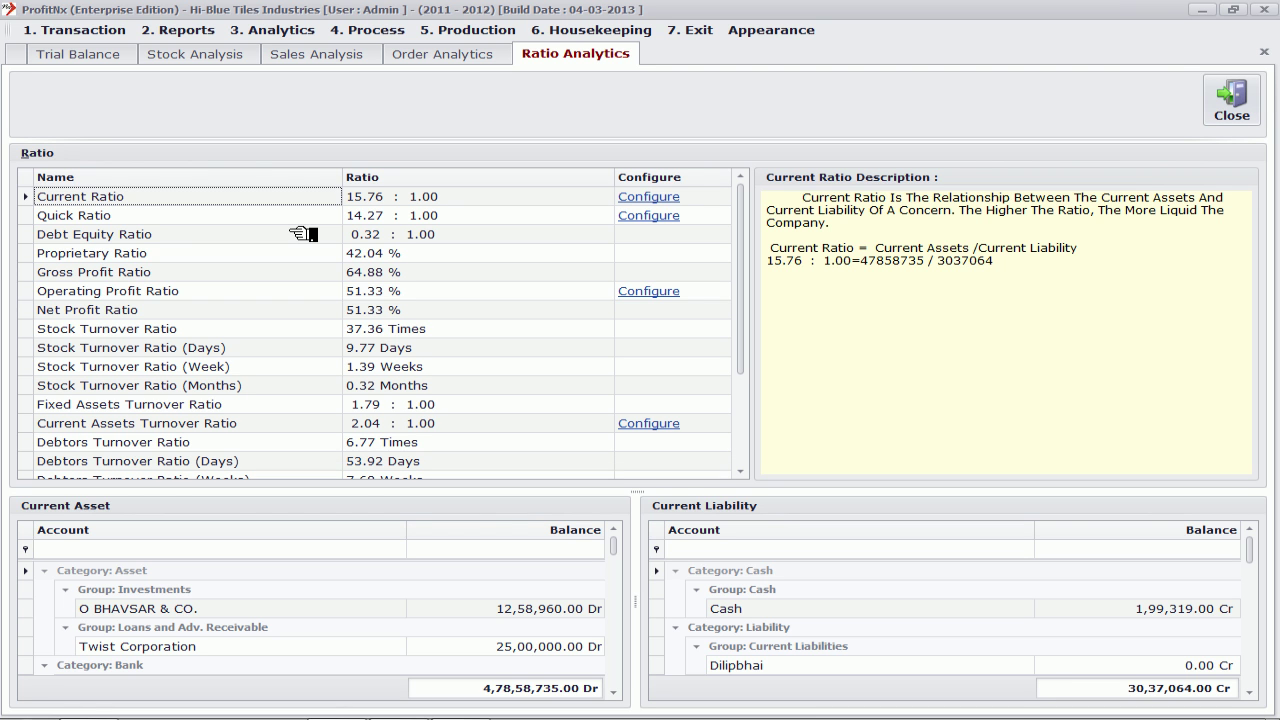
pyautogui.press('Down')
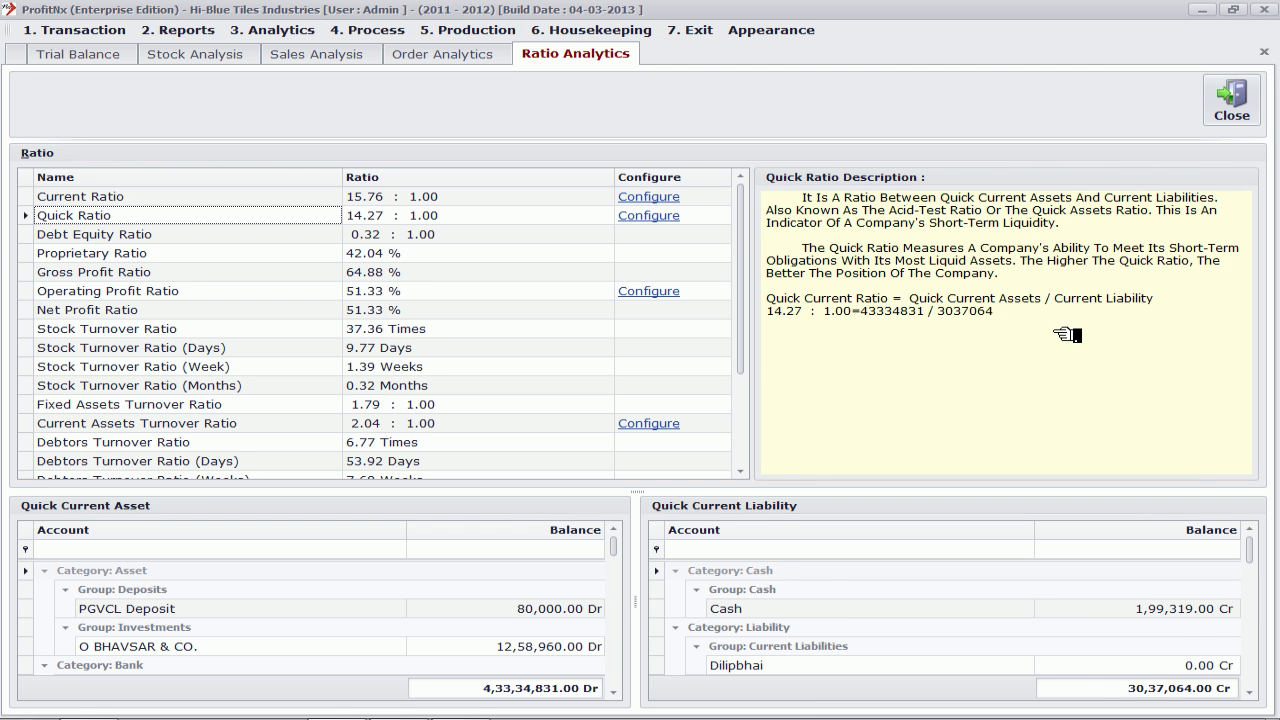
pyautogui.press('Down')
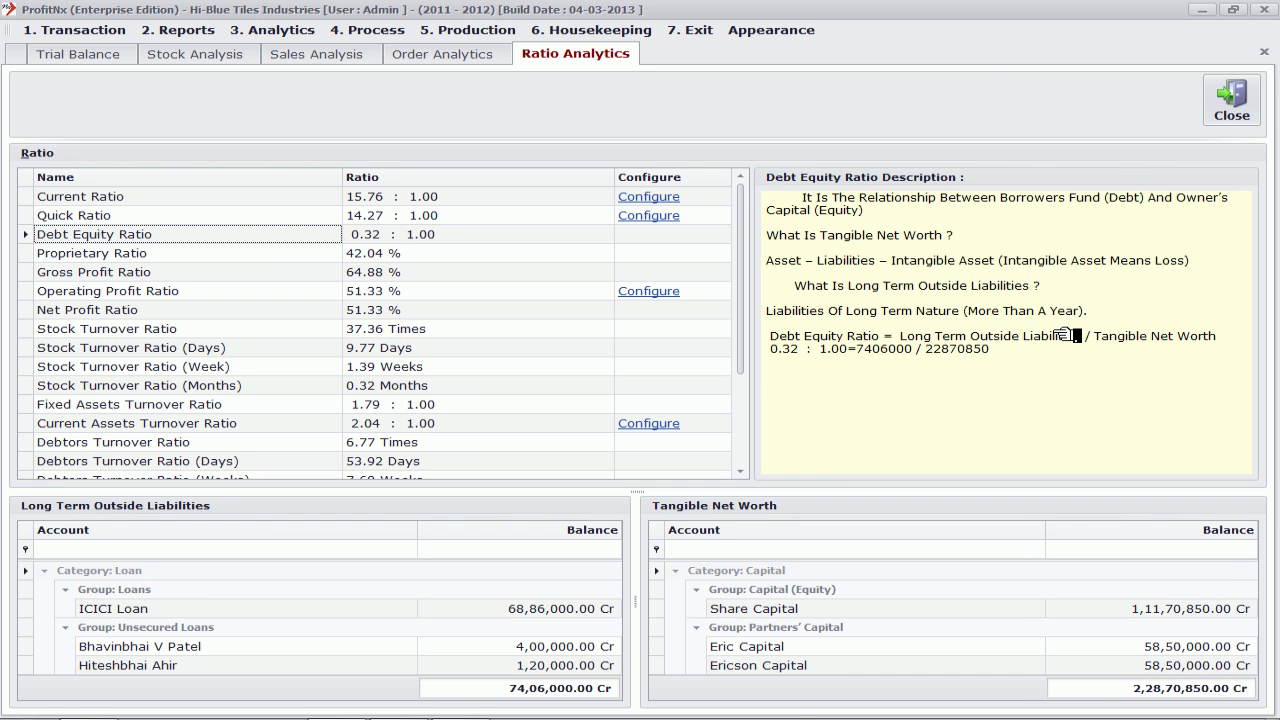
pyautogui.press('Down')
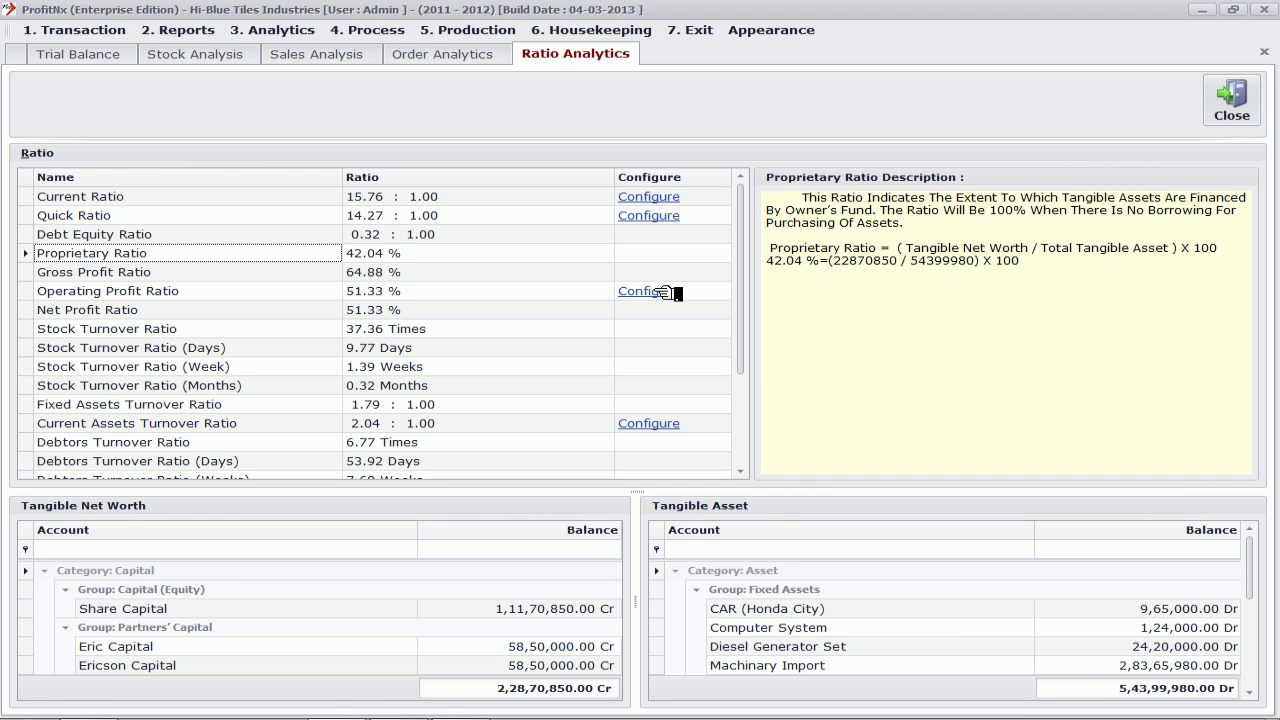
# Bring up the Account Analytics choices, including Multiple Year
pyautogui.click(298, 32)
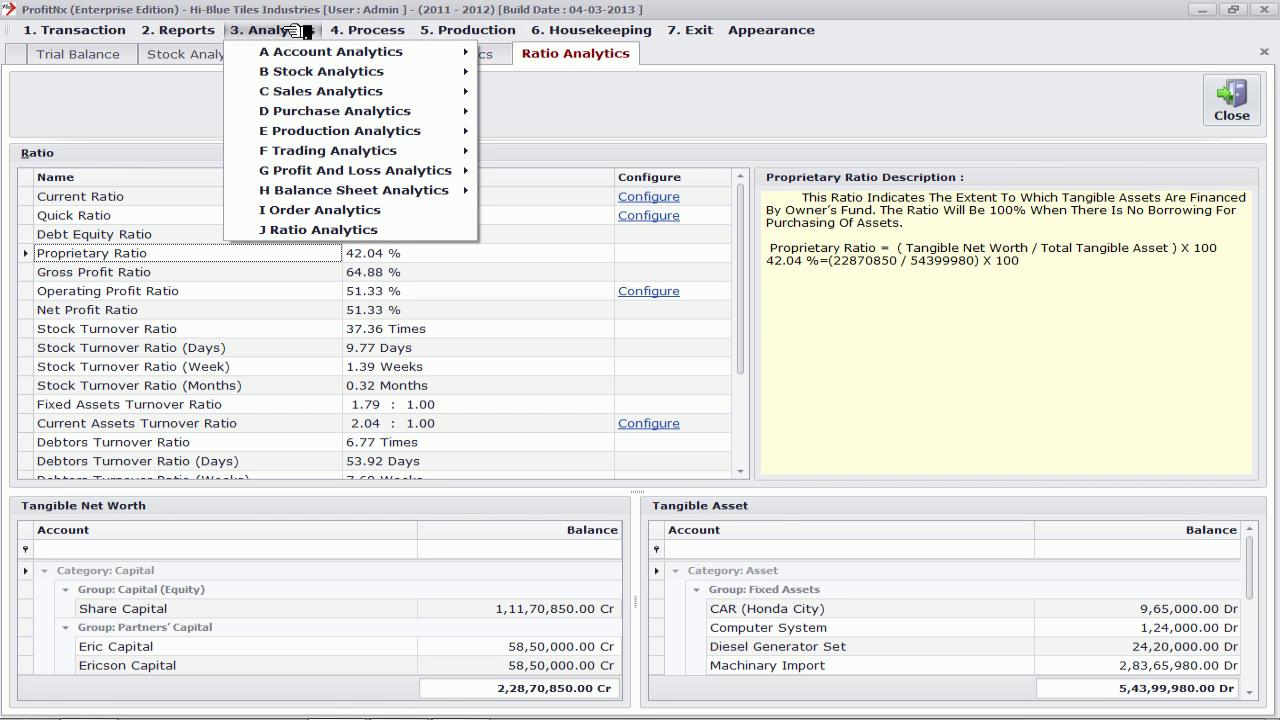
pyautogui.moveTo(309, 51)
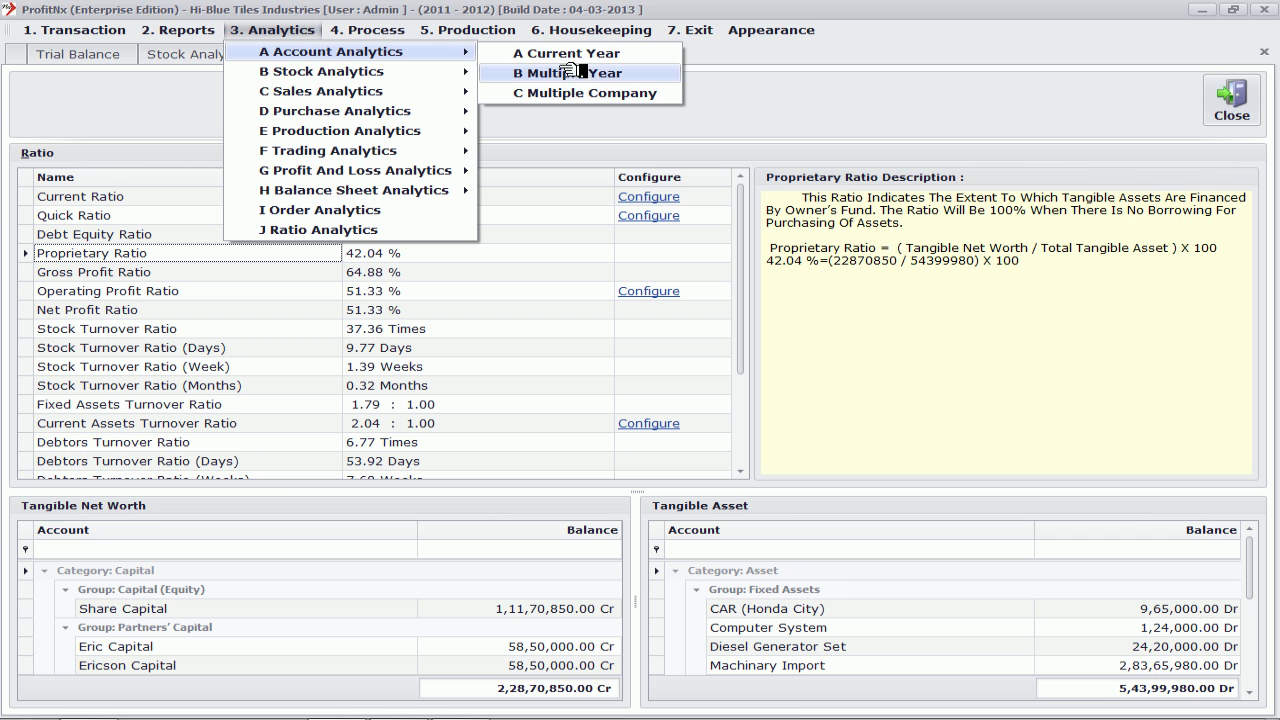